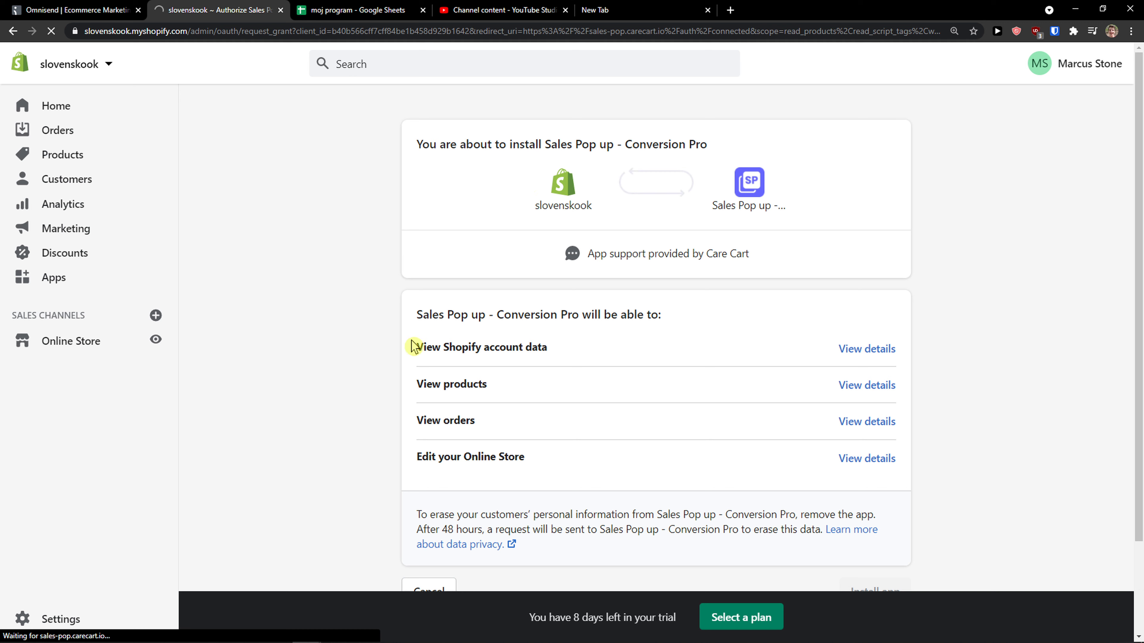
- Examine the store permissions requested by Sales Pop up - Conversion Pro on its installation page
left_click_drag(404, 315, 534, 344)
left_click(451, 383)
left_click_drag(435, 452, 526, 454)
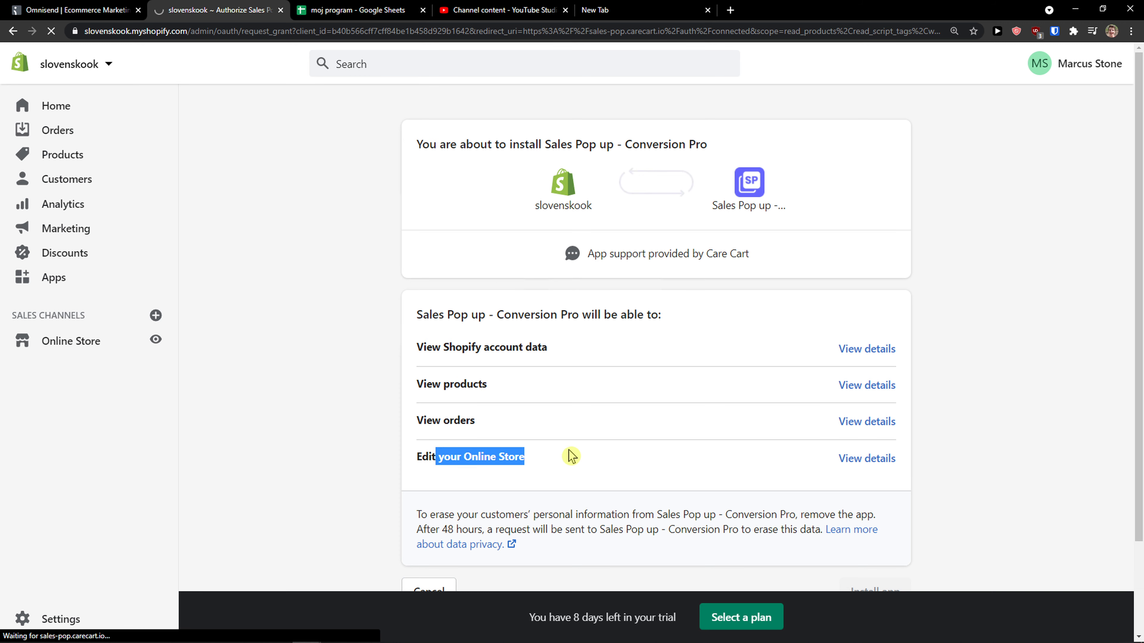
scroll(383, 391, "down", 3)
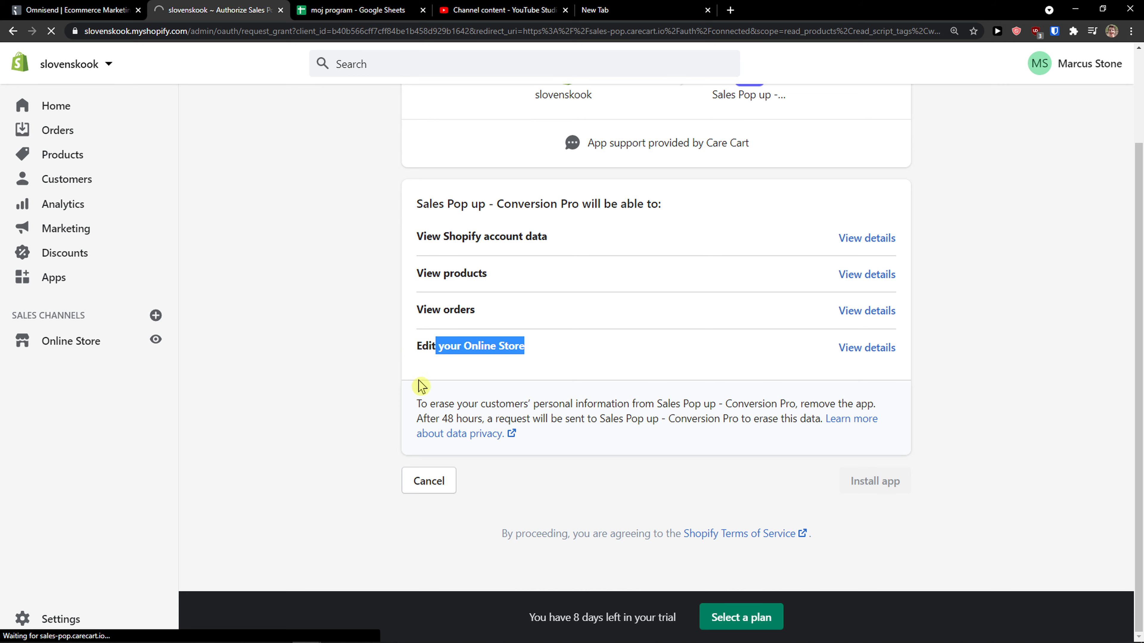
scroll(643, 368, "up", 2)
scroll(643, 368, "down", 2)
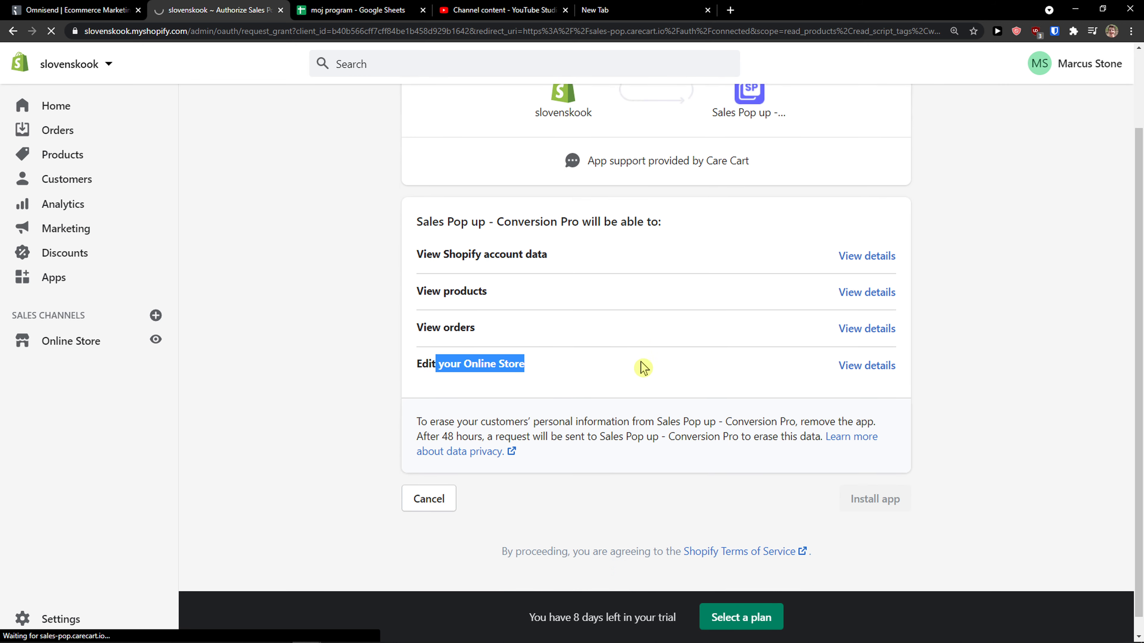
left_click(643, 367)
scroll(643, 367, "up", 2)
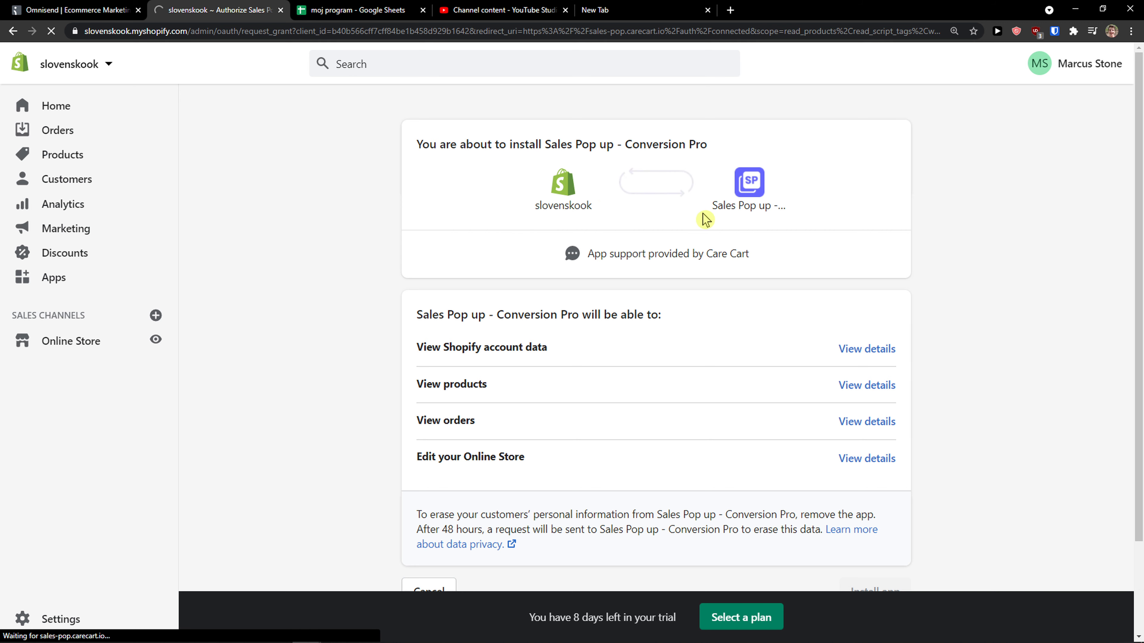
scroll(594, 288, "down", 1)
scroll(607, 296, "up", 1)
left_click_drag(831, 211, 686, 207)
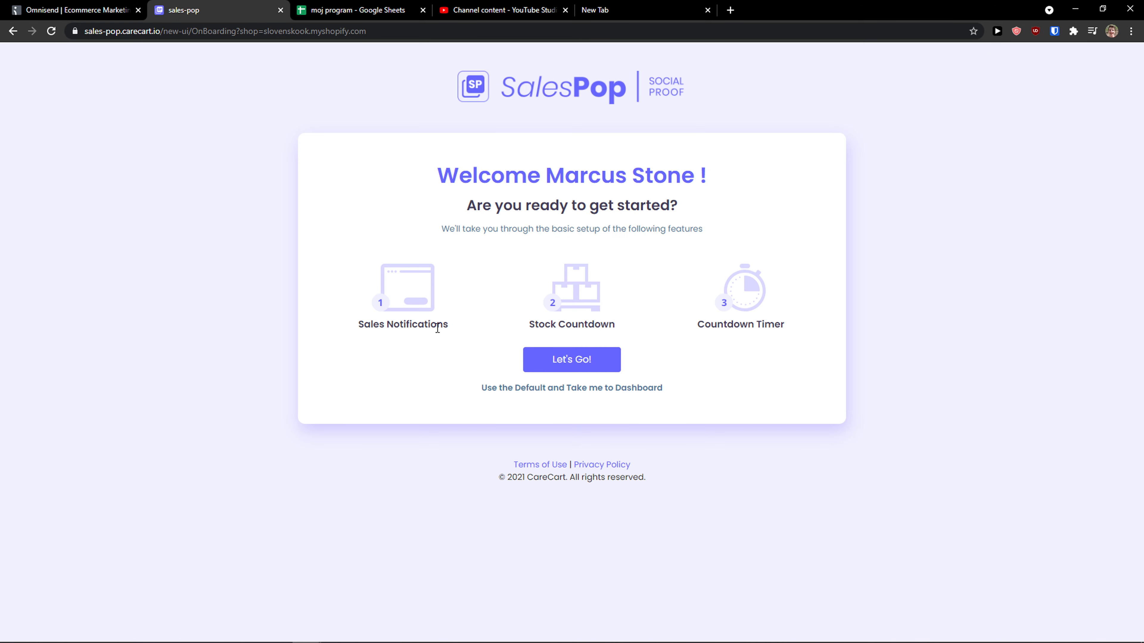
- Try to start the guided basic setup from the Sales Pop welcome page
left_click_drag(425, 175, 628, 204)
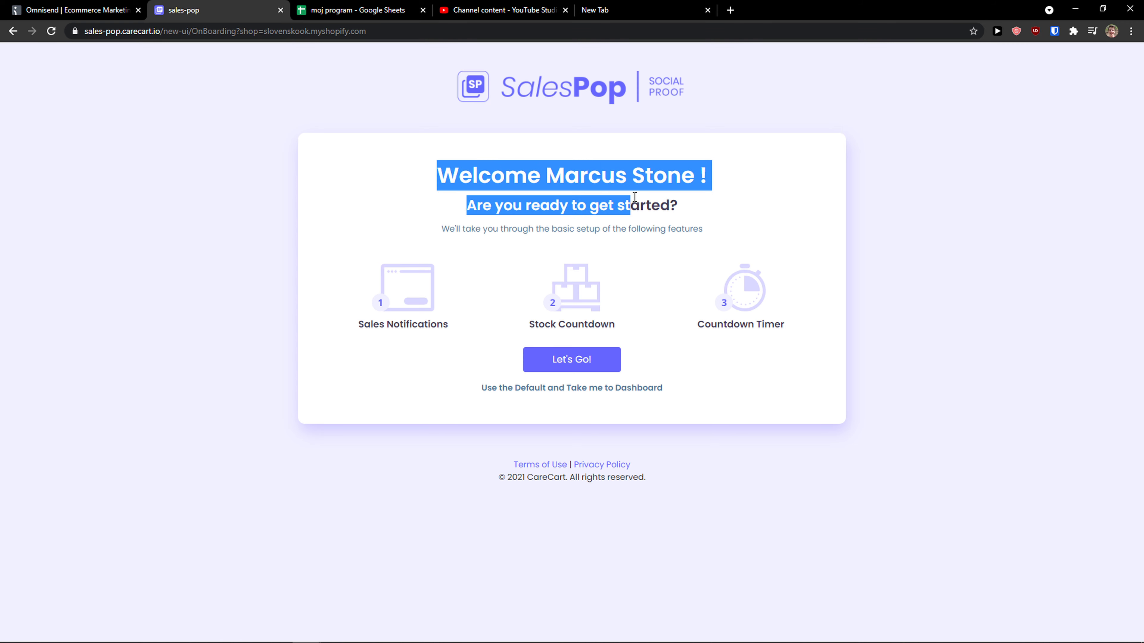
left_click_drag(470, 206, 677, 206)
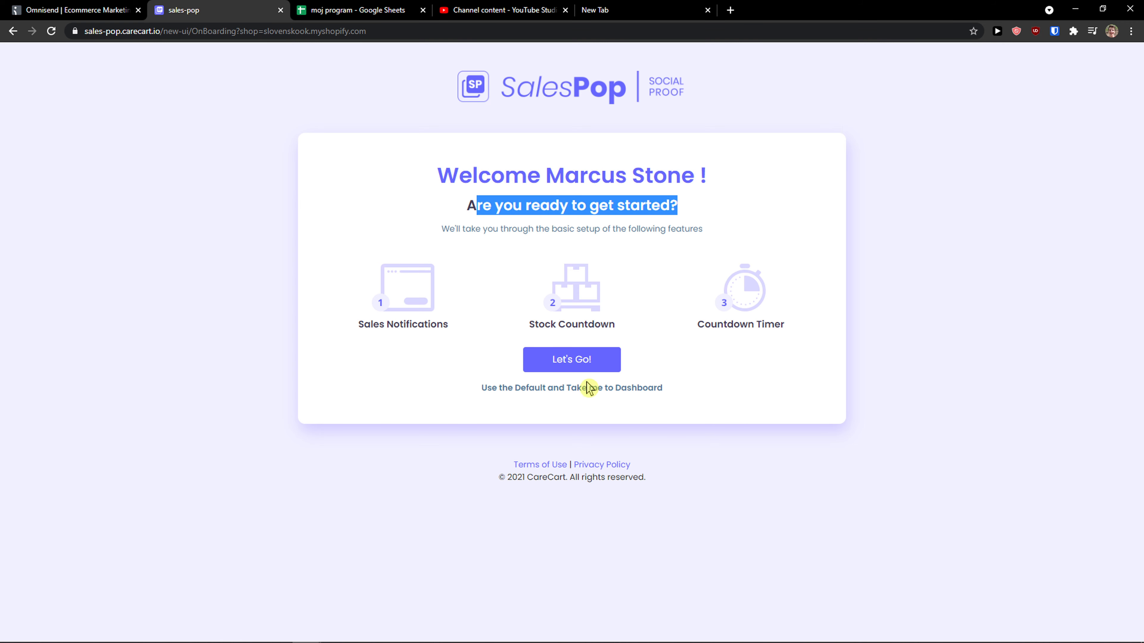
left_click(569, 363)
left_click(485, 346)
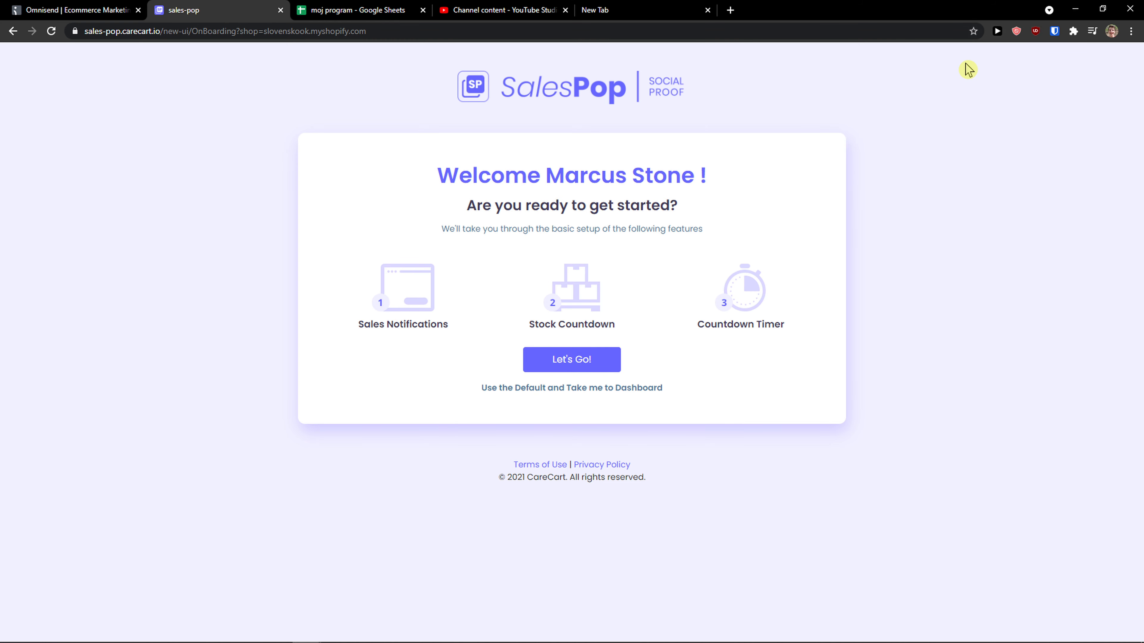
- Turn off the ad blocker for the Sales Pop site and reload the onboarding page
left_click(1035, 31)
left_click(969, 75)
left_click(677, 293)
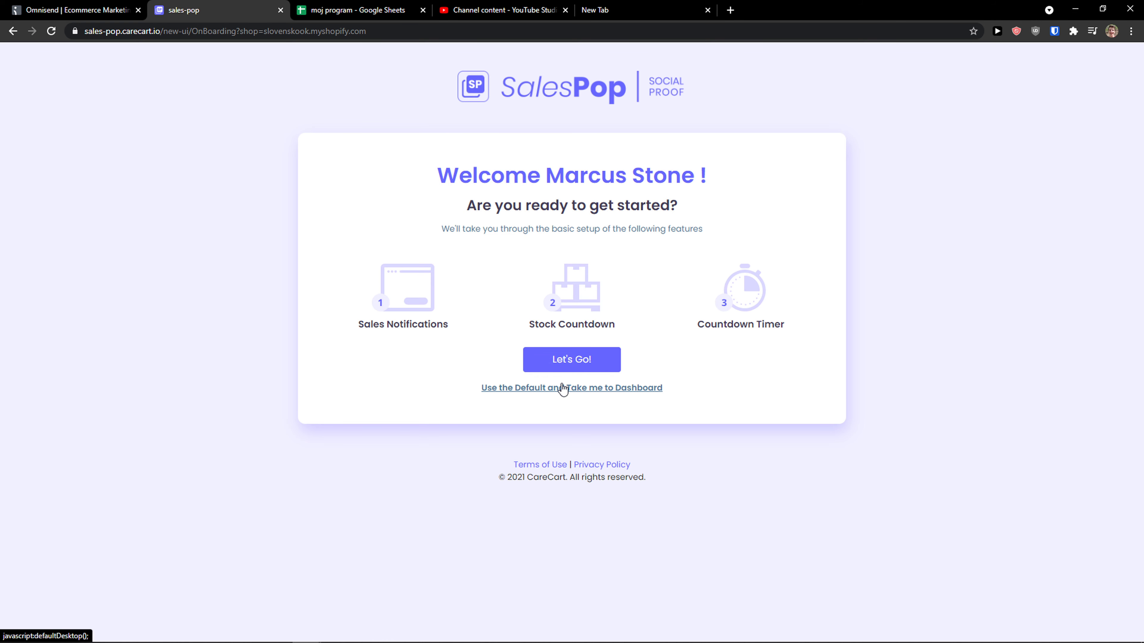
left_click(51, 31)
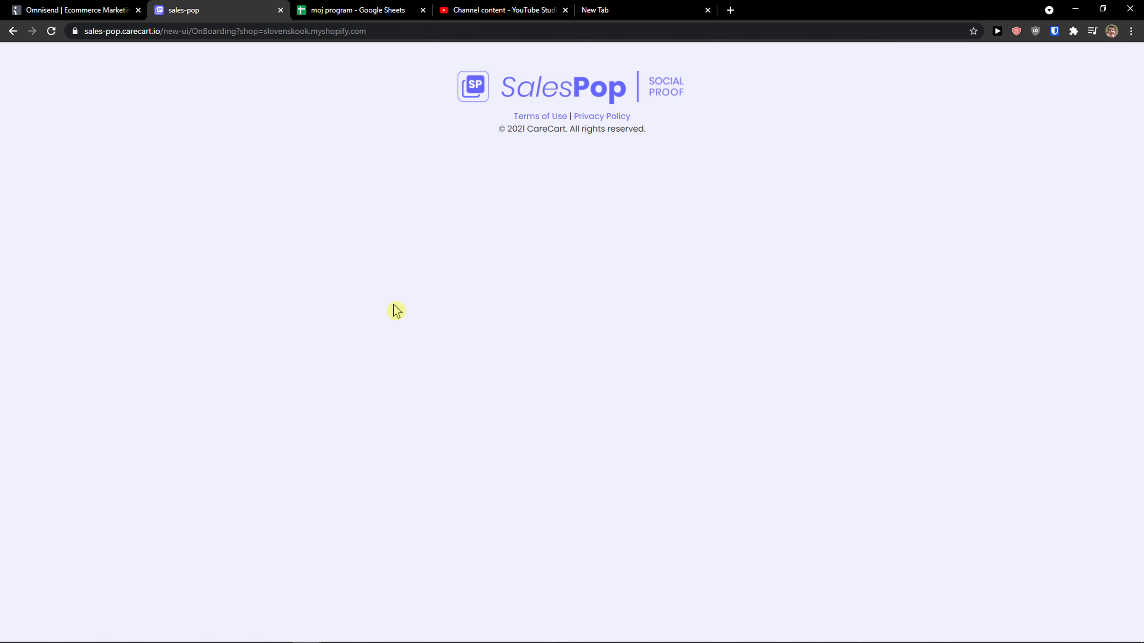
- Keep the order import range at Last 10 Days and continue the setup with the default import
left_click(396, 304)
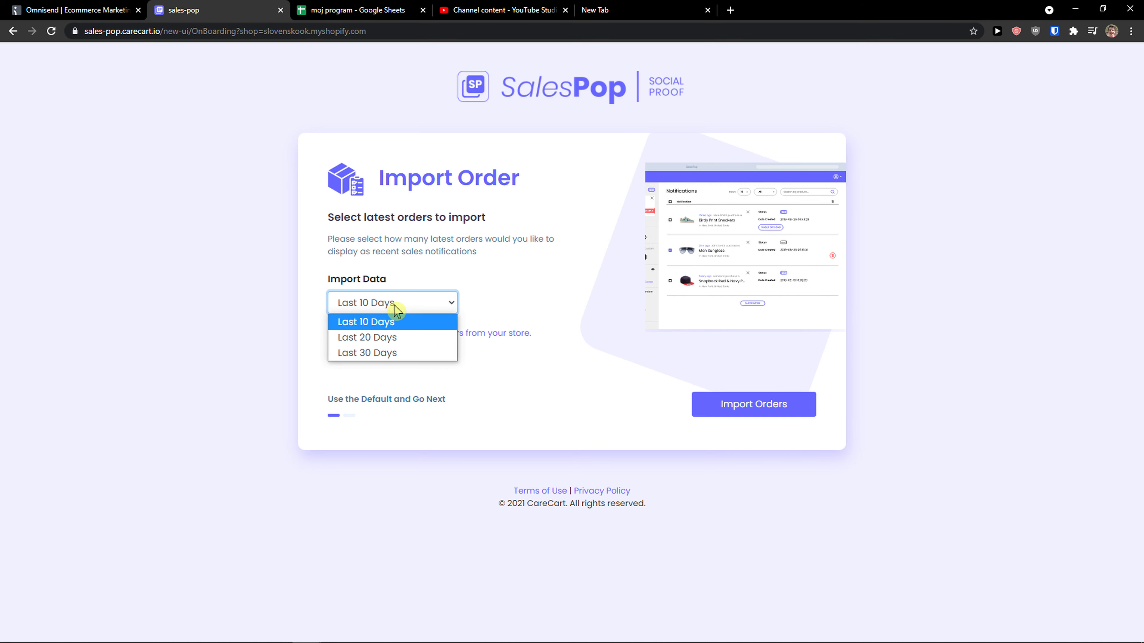
left_click(375, 321)
left_click(304, 331)
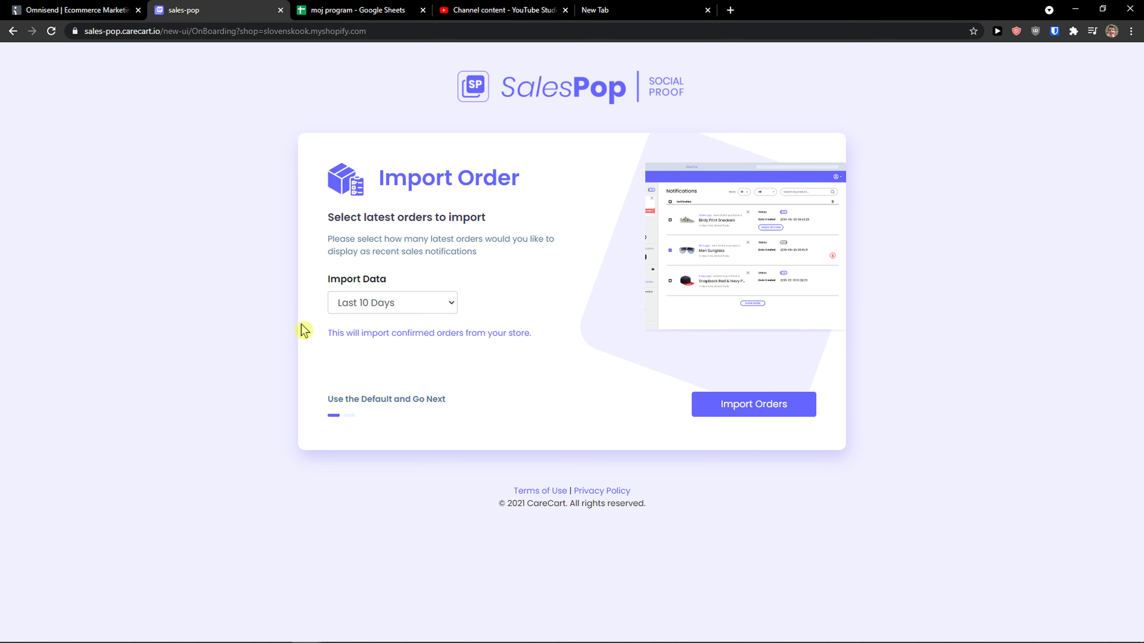
left_click(367, 313)
left_click(378, 322)
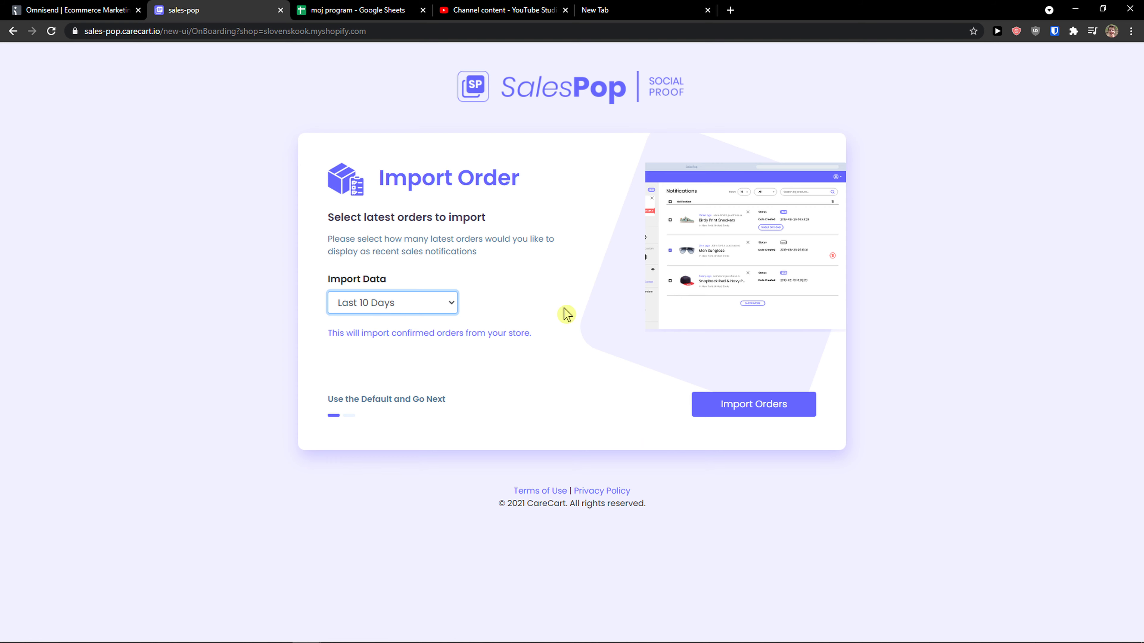
left_click(721, 413)
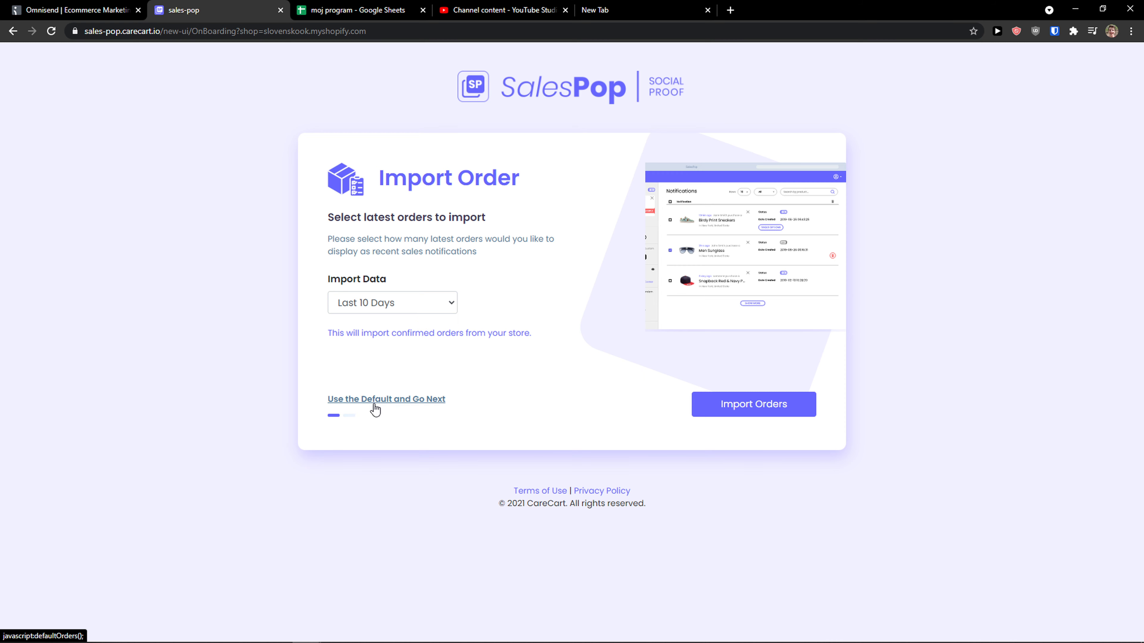
left_click(433, 399)
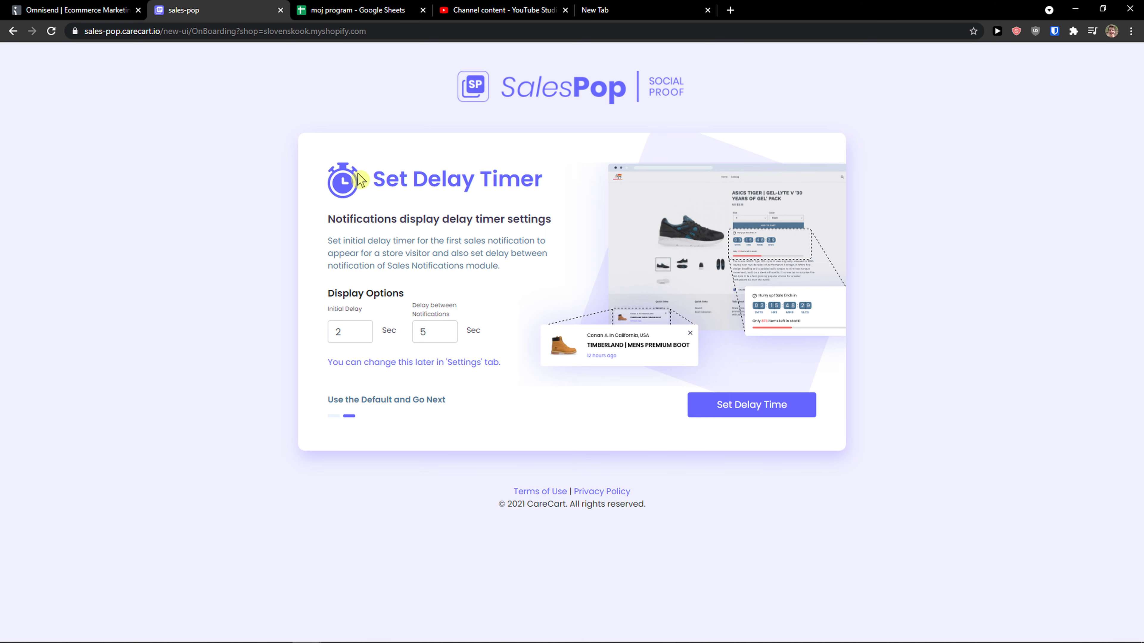
- Review the notification delay timer options and confirm (GMT+01:00) Bratislava as the timezone
left_click_drag(300, 220, 543, 238)
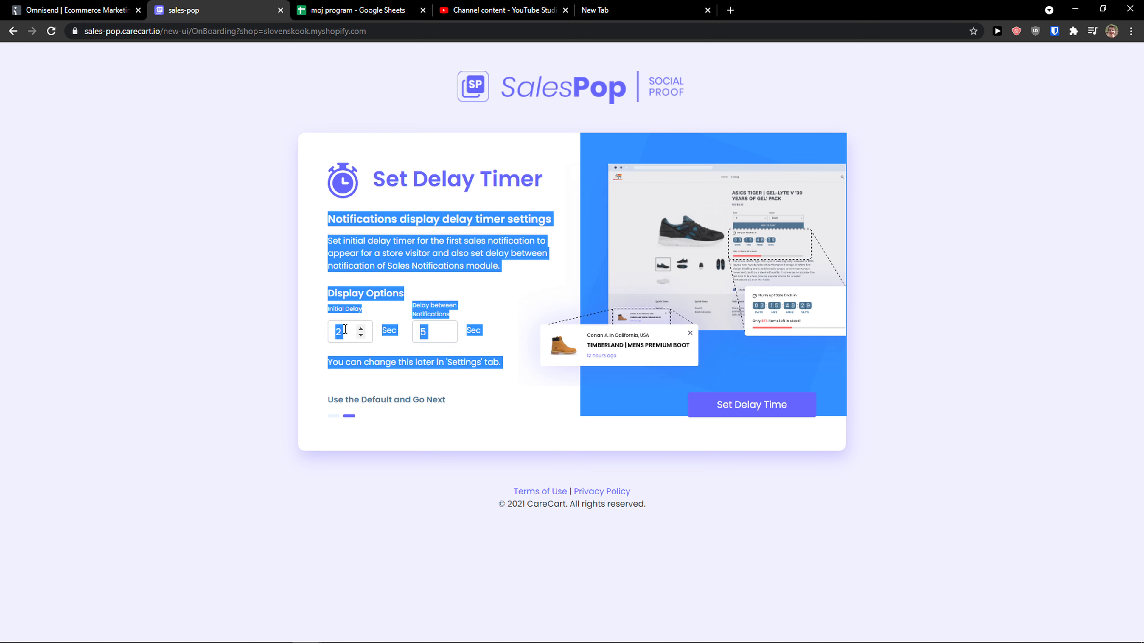
left_click(325, 269)
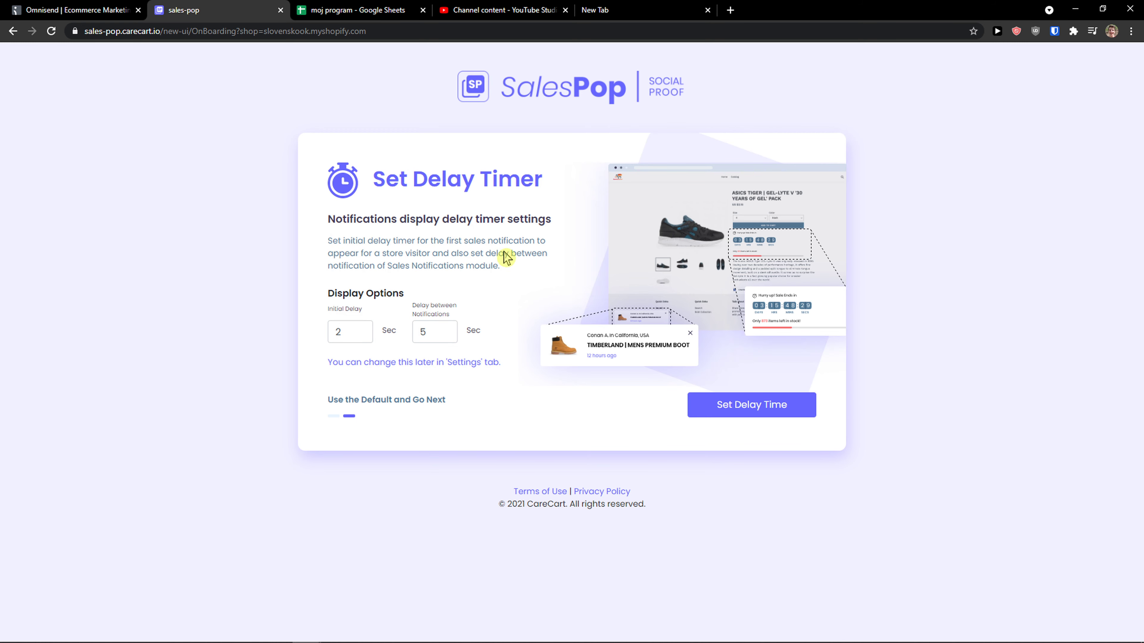
left_click_drag(358, 253, 518, 271)
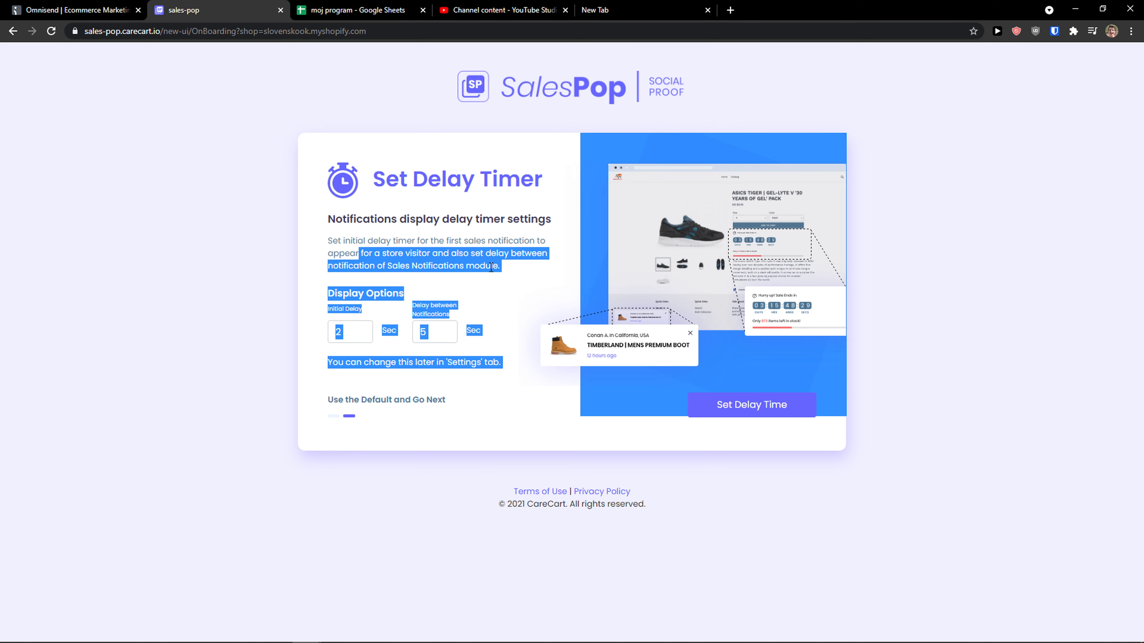
left_click(480, 282)
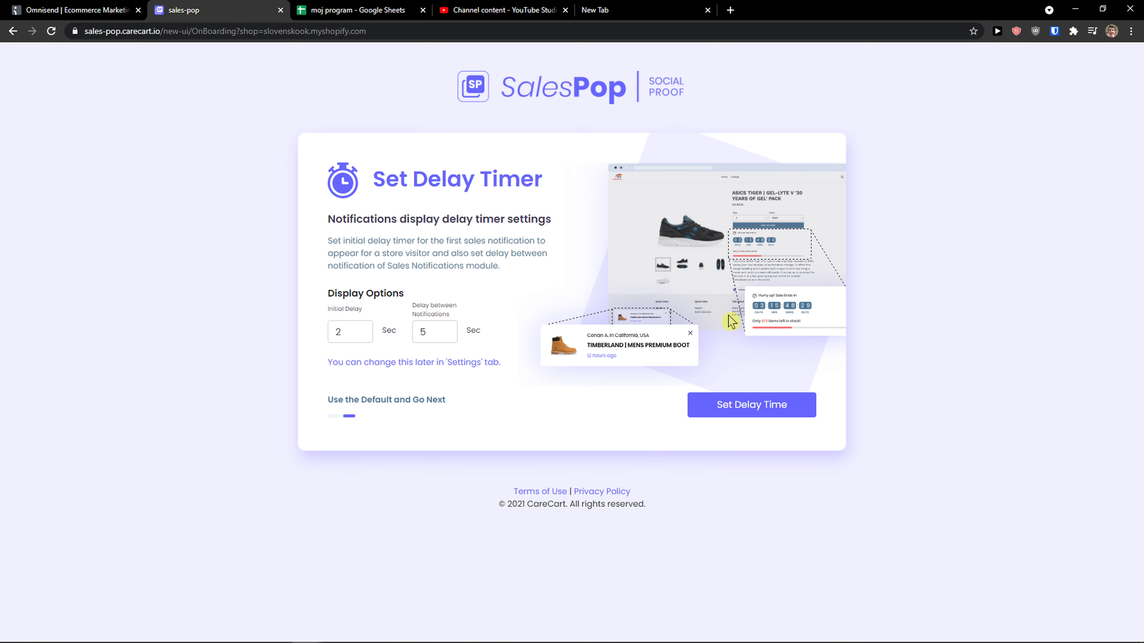
scroll(606, 324, "down", 4)
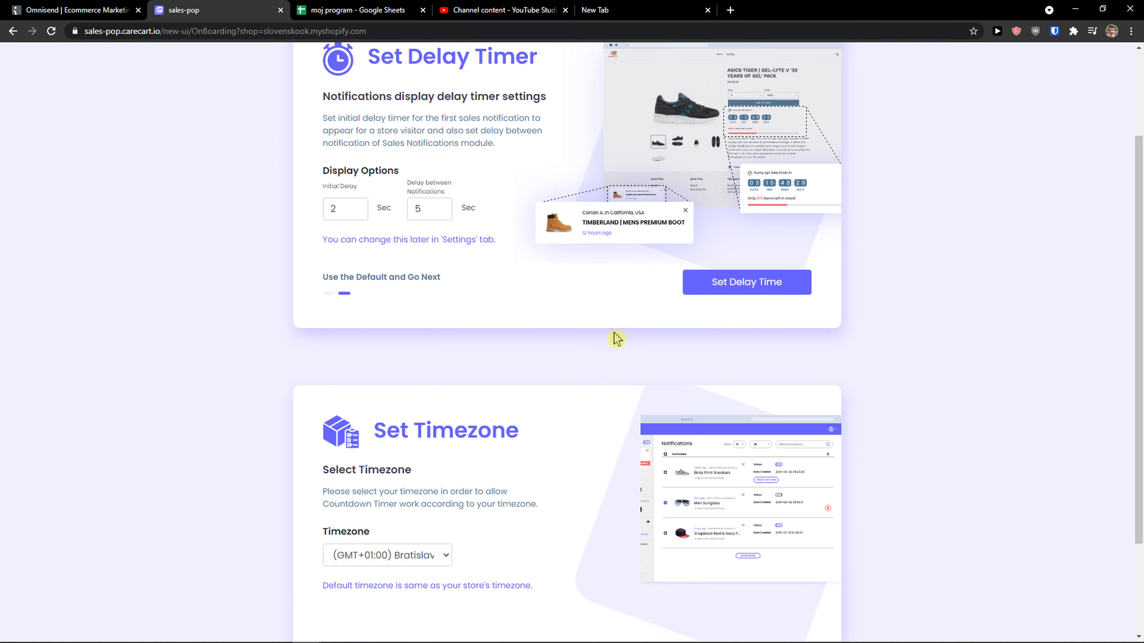
scroll(620, 340, "up", 3)
scroll(621, 339, "down", 3)
scroll(626, 344, "down", 2)
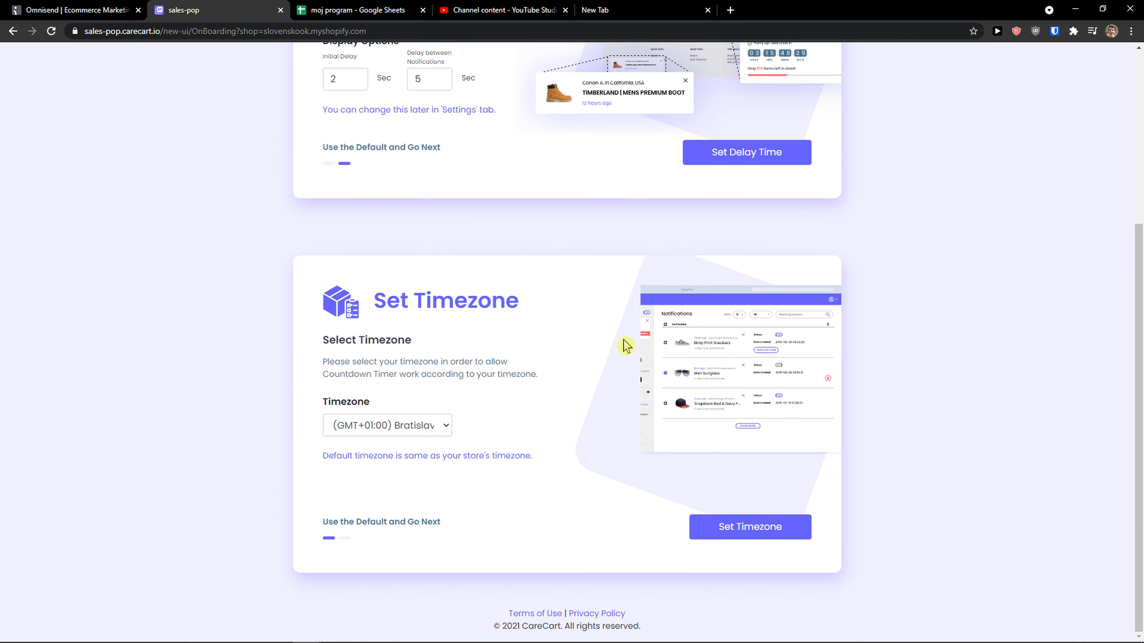
left_click(372, 435)
left_click(370, 433)
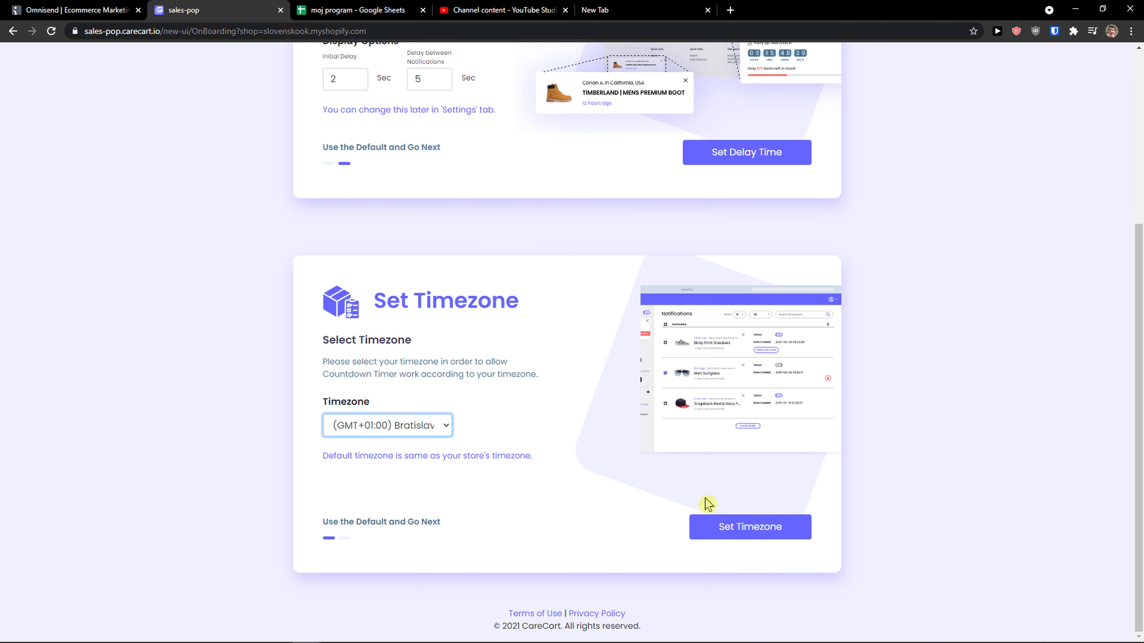
left_click(702, 535)
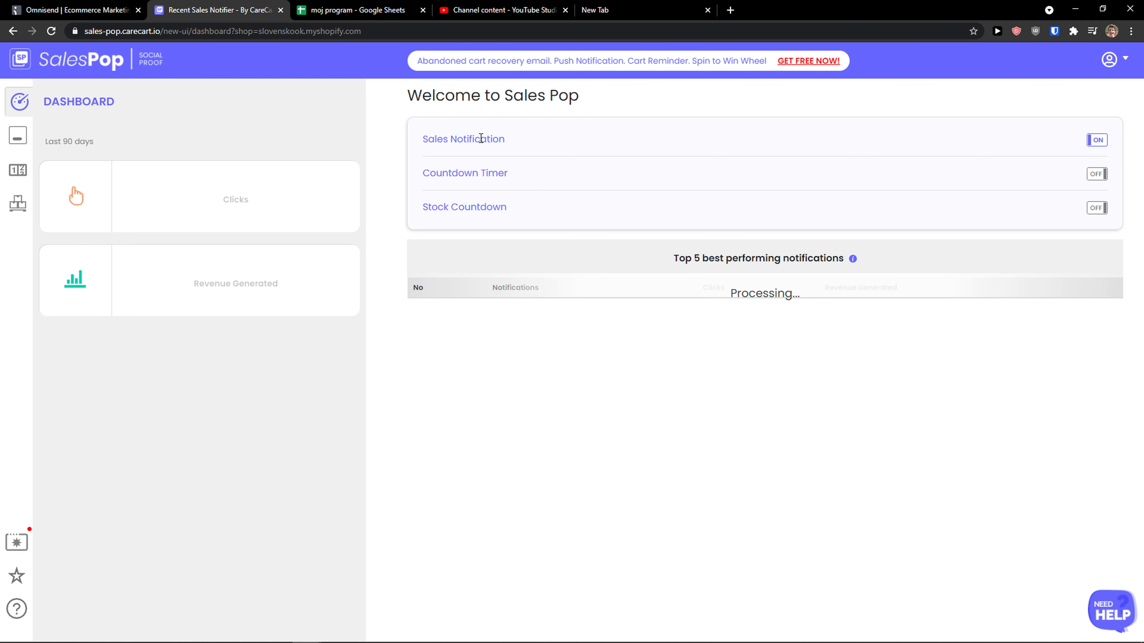
- Open the sales notification popup's content settings and try the Capsule style before restoring Rounded
left_click(17, 135)
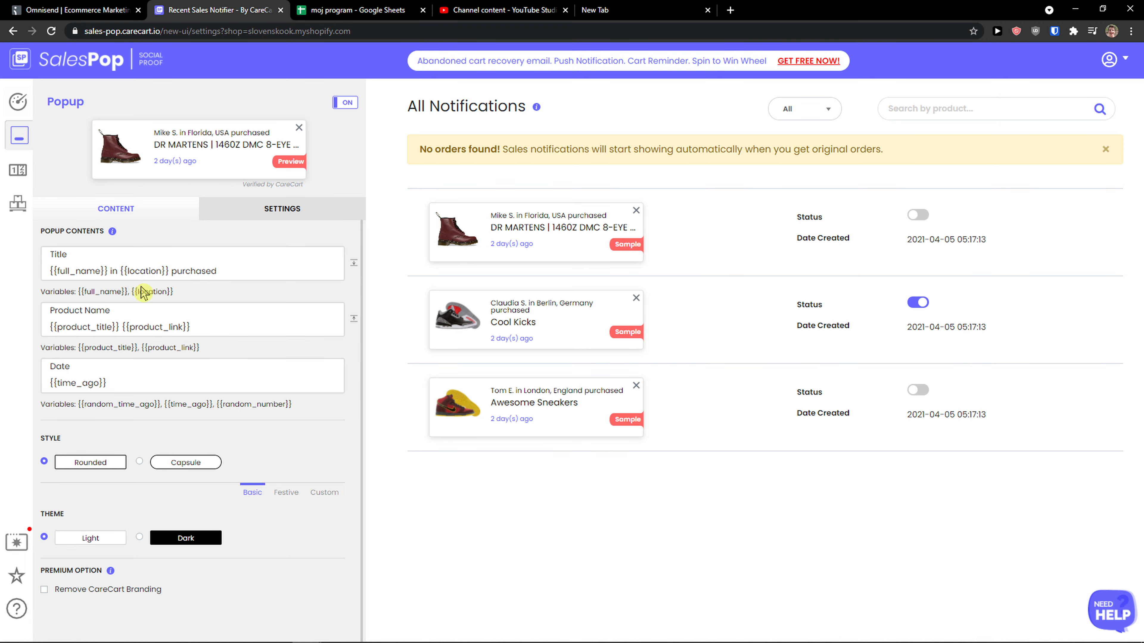
left_click_drag(56, 274, 106, 270)
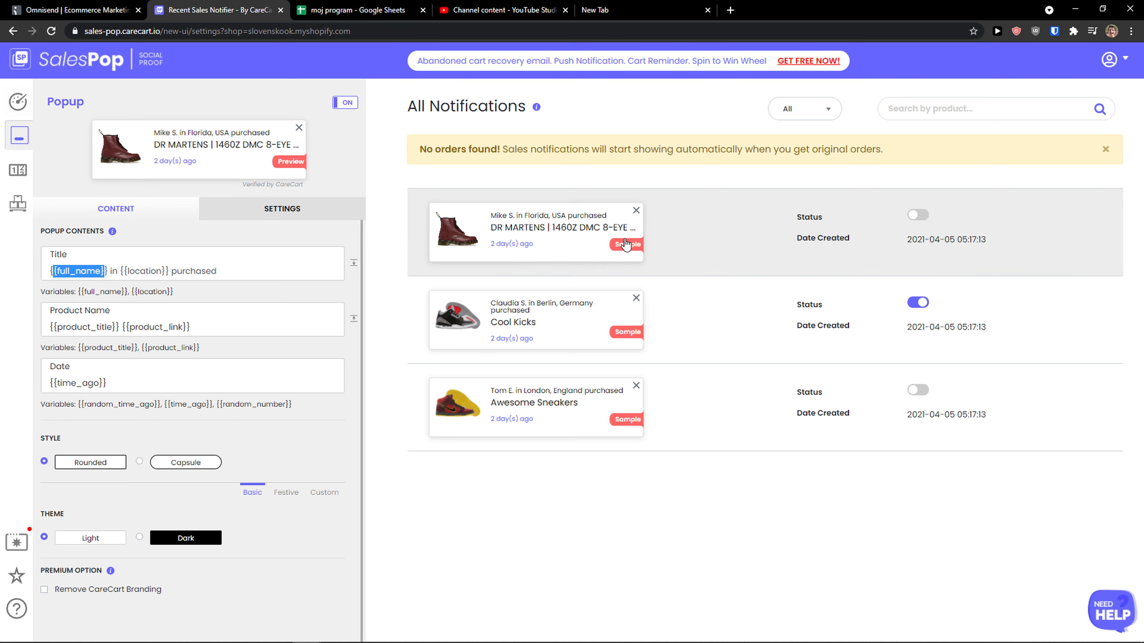
scroll(160, 408, "down", 1)
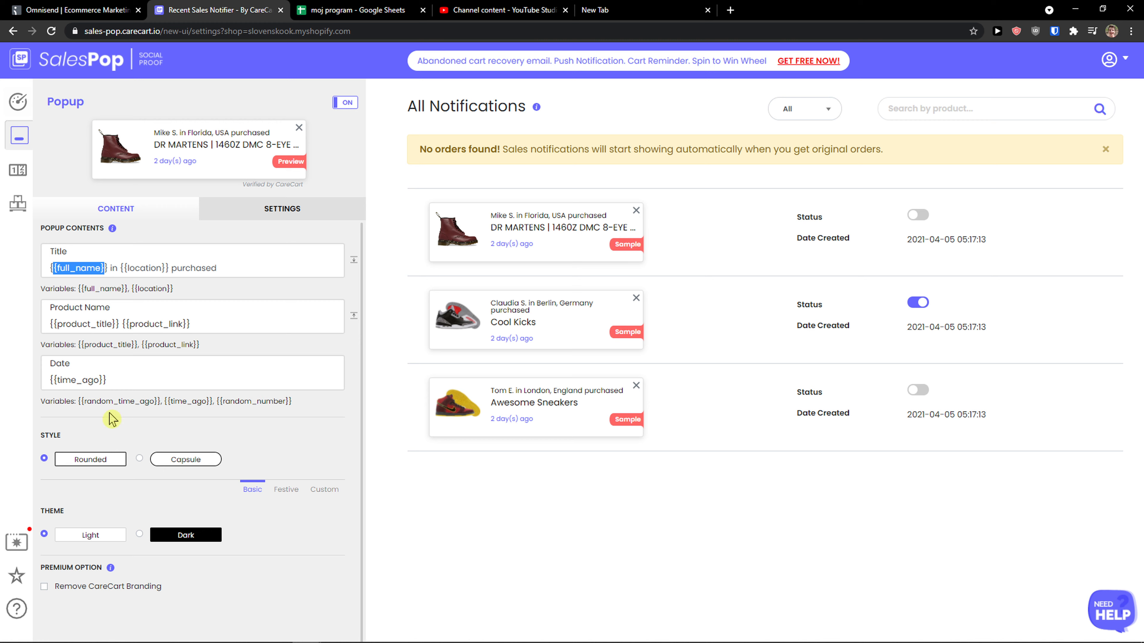
left_click(139, 458)
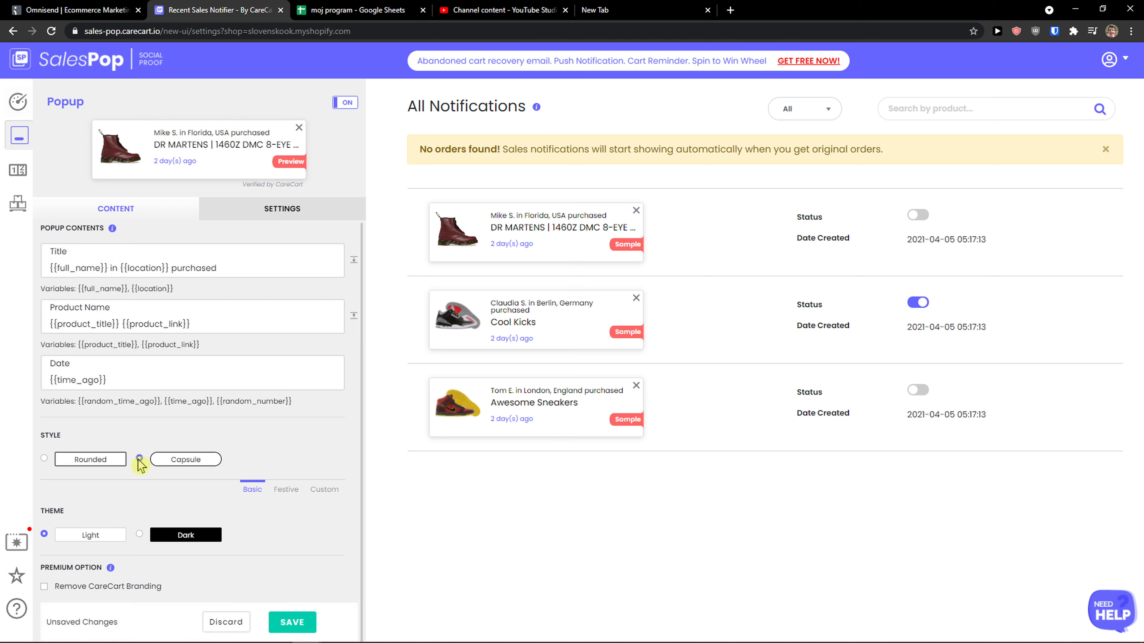
left_click(45, 459)
- Examine the popup's position, display, premium and other options, along with the sample notifications
left_click(269, 213)
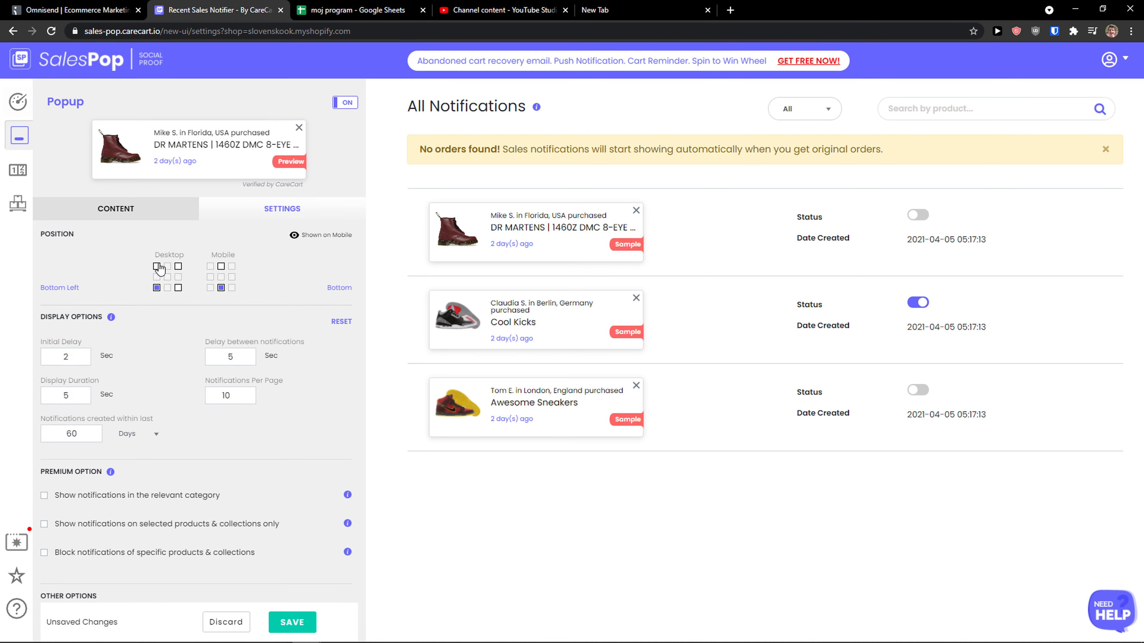
left_click(112, 224)
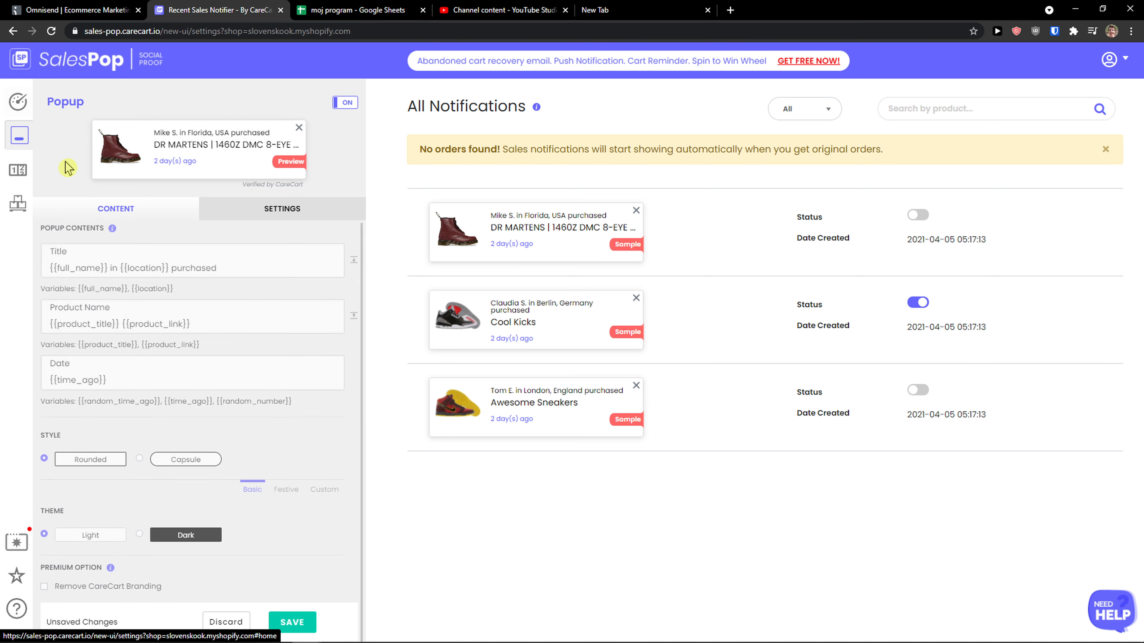
left_click(249, 223)
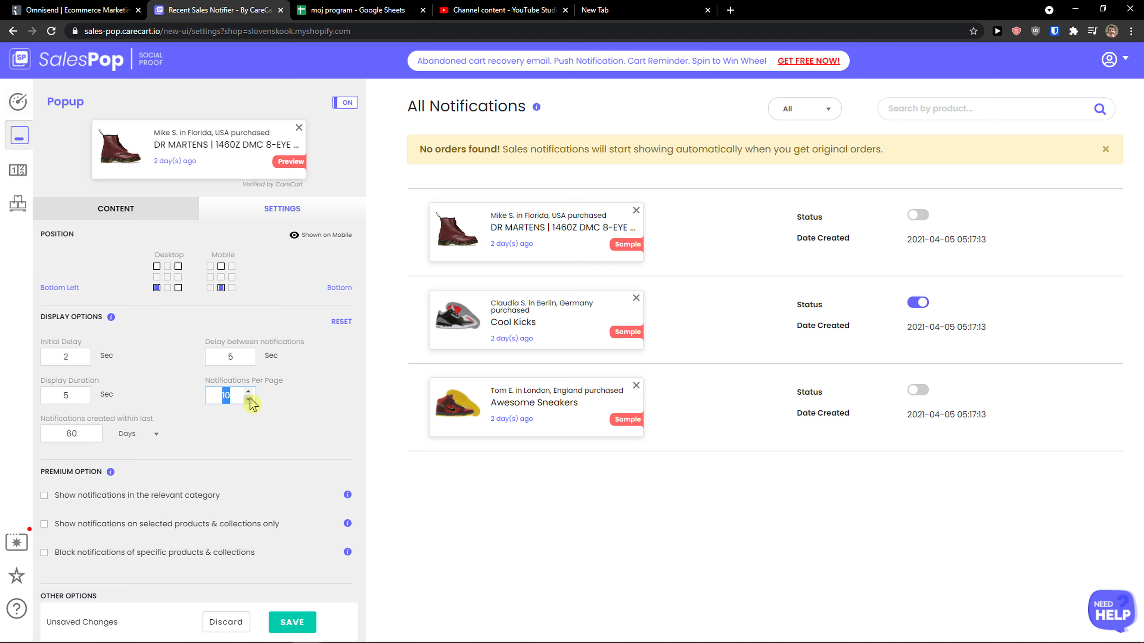
scroll(230, 436, "down", 3)
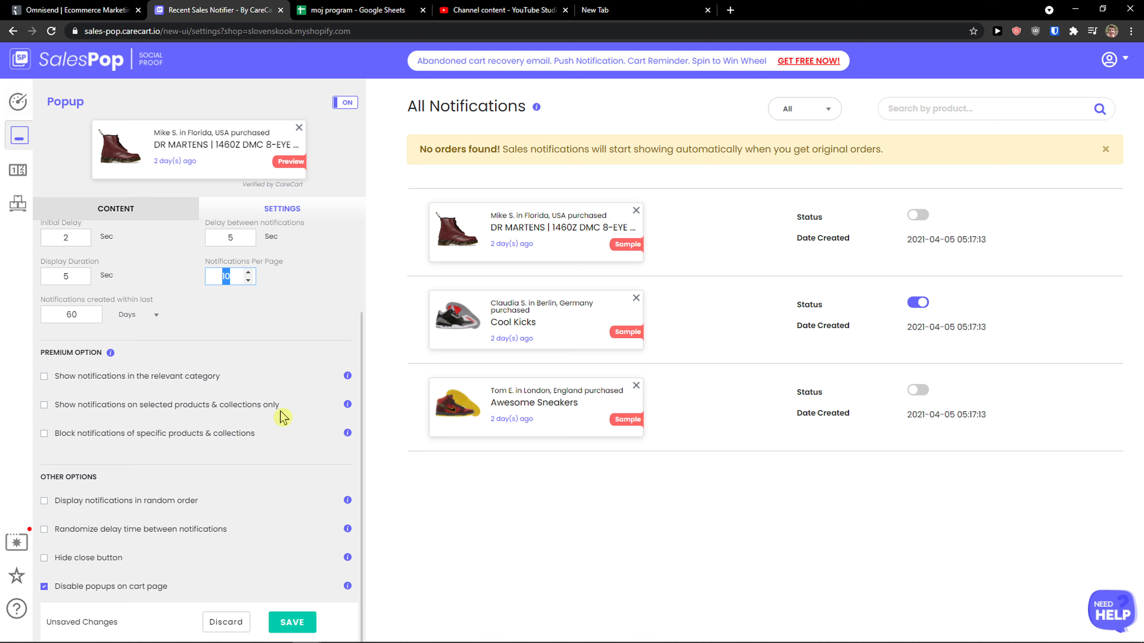
scroll(299, 416, "down", 1)
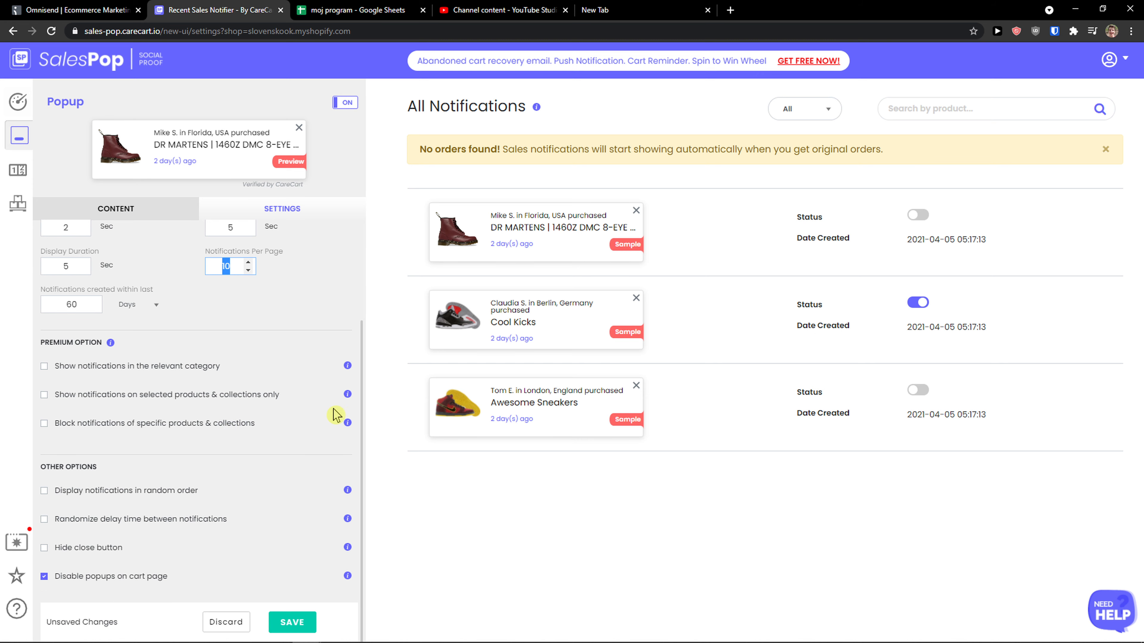
scroll(349, 405, "up", 3)
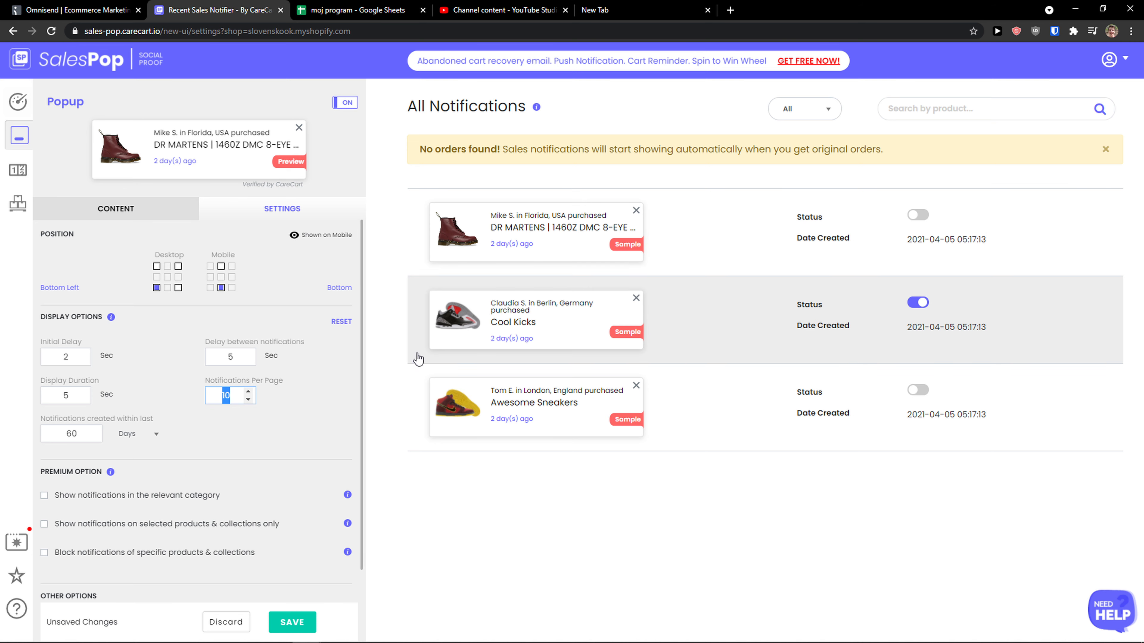
scroll(261, 495, "down", 1)
scroll(266, 492, "up", 1)
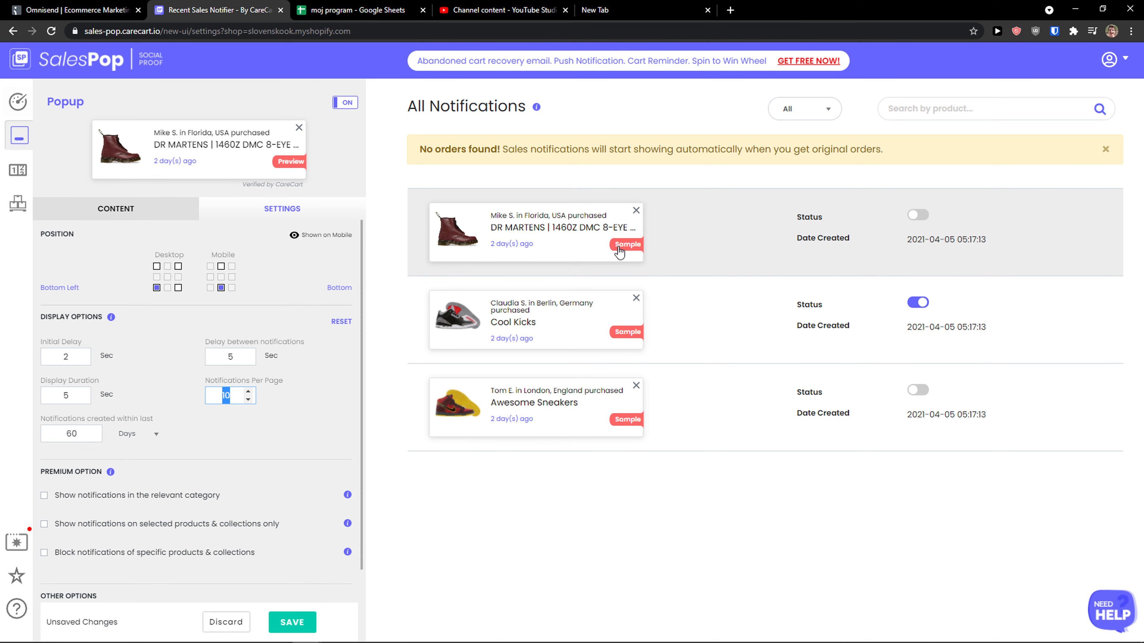
left_click(586, 252)
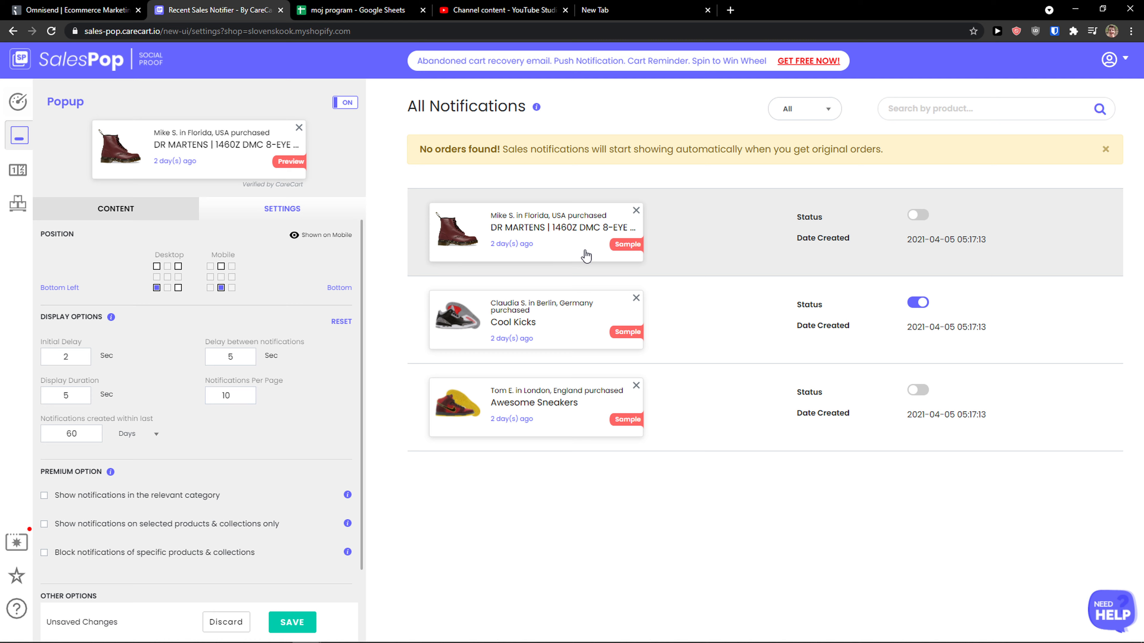
- Switch the first sample notification's status on and back off, and return to the popup's content settings
left_click(916, 215)
left_click(917, 220)
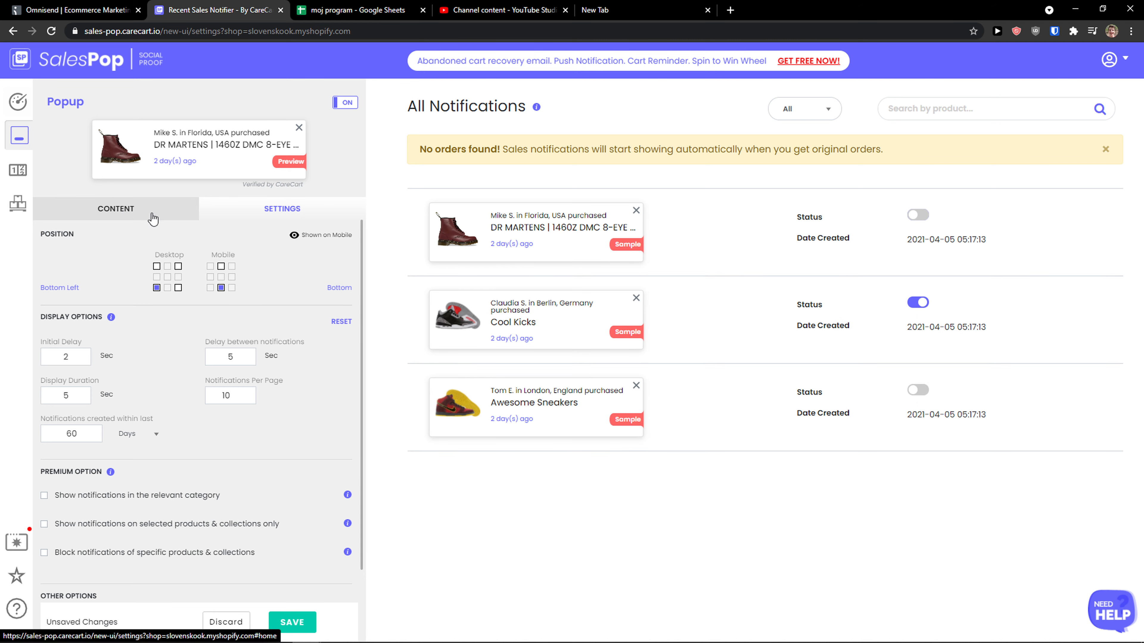
left_click(138, 224)
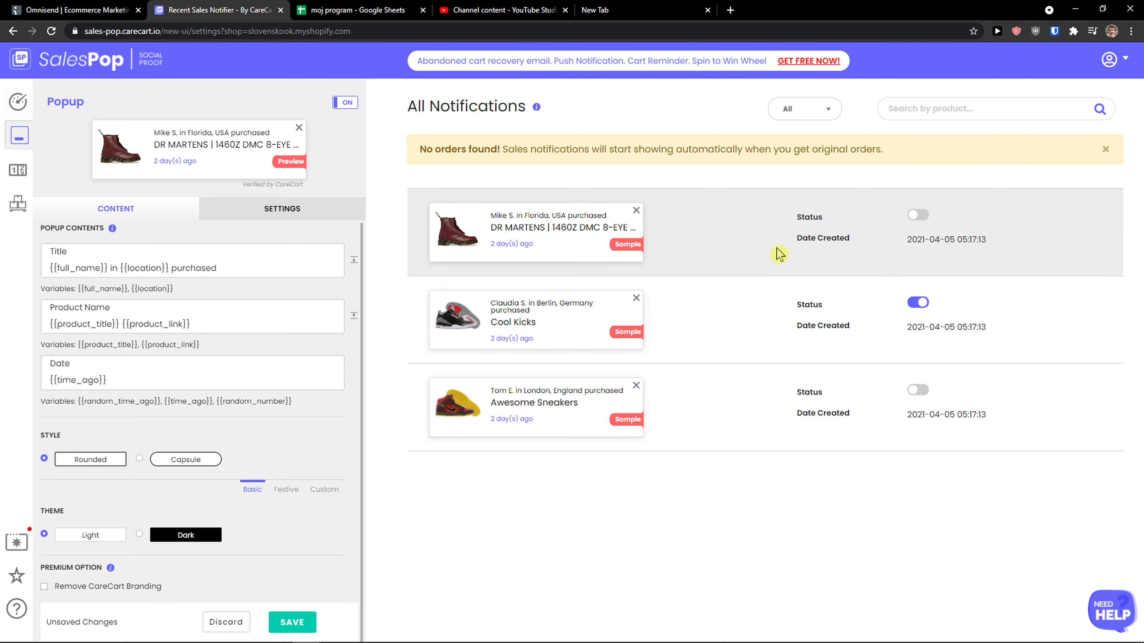
- Open the countdown timer settings and review its schedule and formatting options
left_click(30, 172)
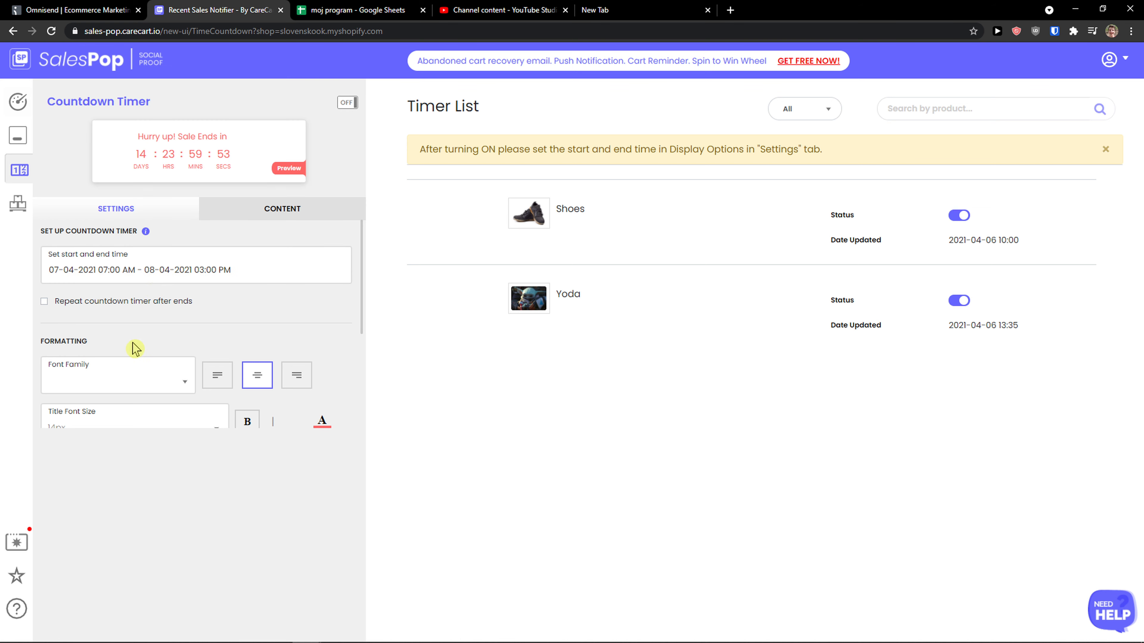
scroll(135, 351, "down", 1)
scroll(153, 334, "down", 2)
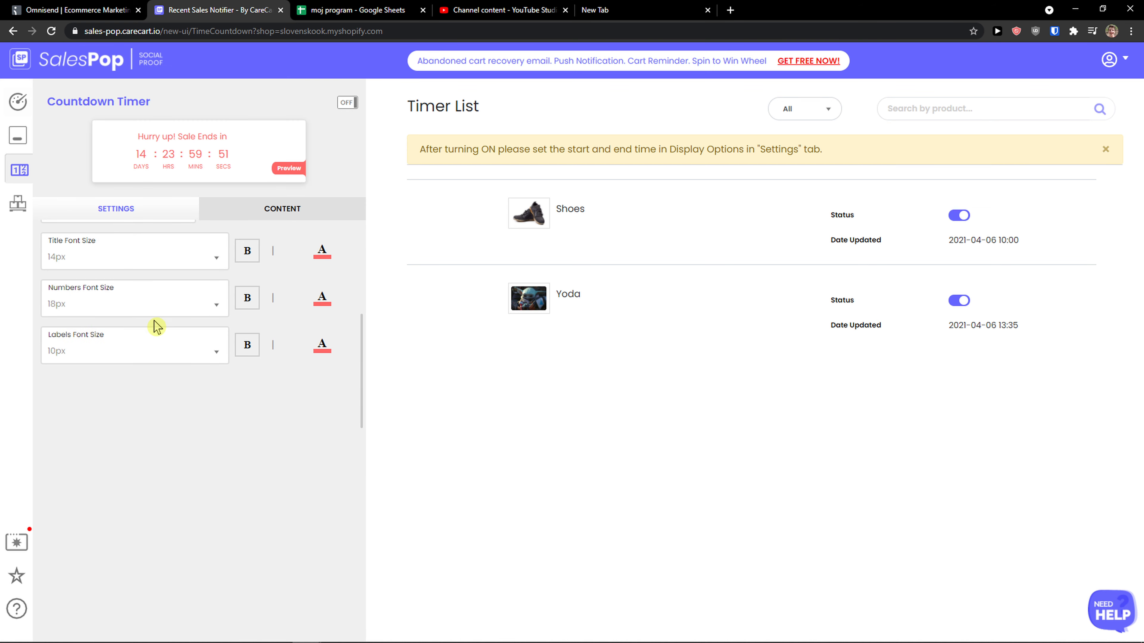
scroll(153, 322, "up", 3)
scroll(257, 249, "down", 3)
- Change the countdown timer title's font colour to black and look over the remaining formatting options
left_click(322, 253)
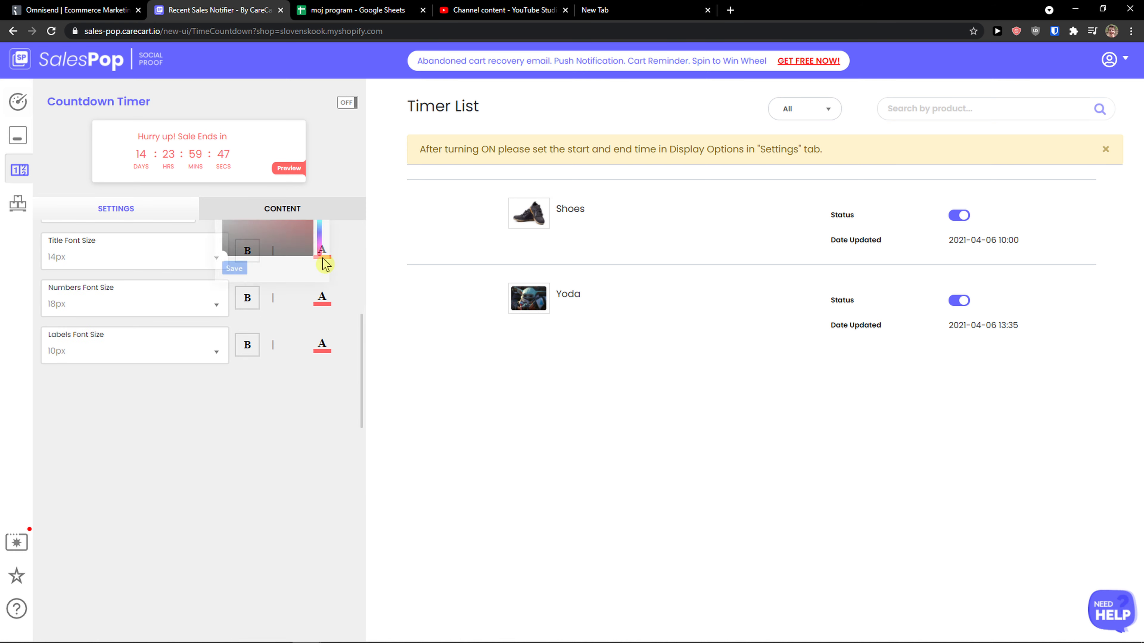
left_click(234, 269)
scroll(243, 274, "up", 3)
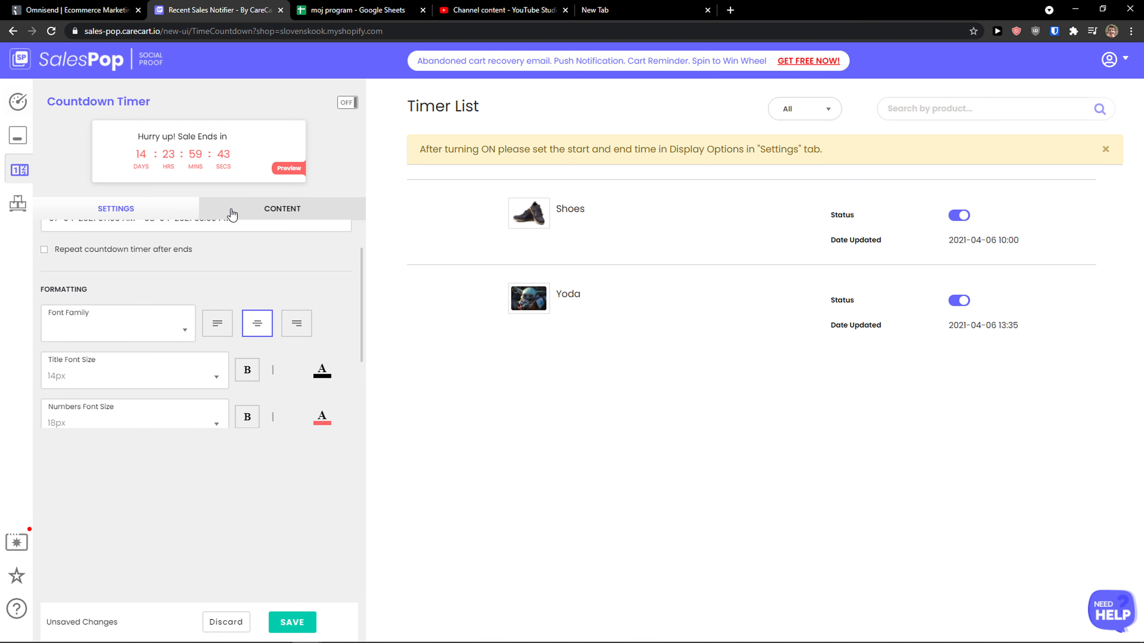
scroll(227, 236, "up", 1)
scroll(227, 239, "down", 1)
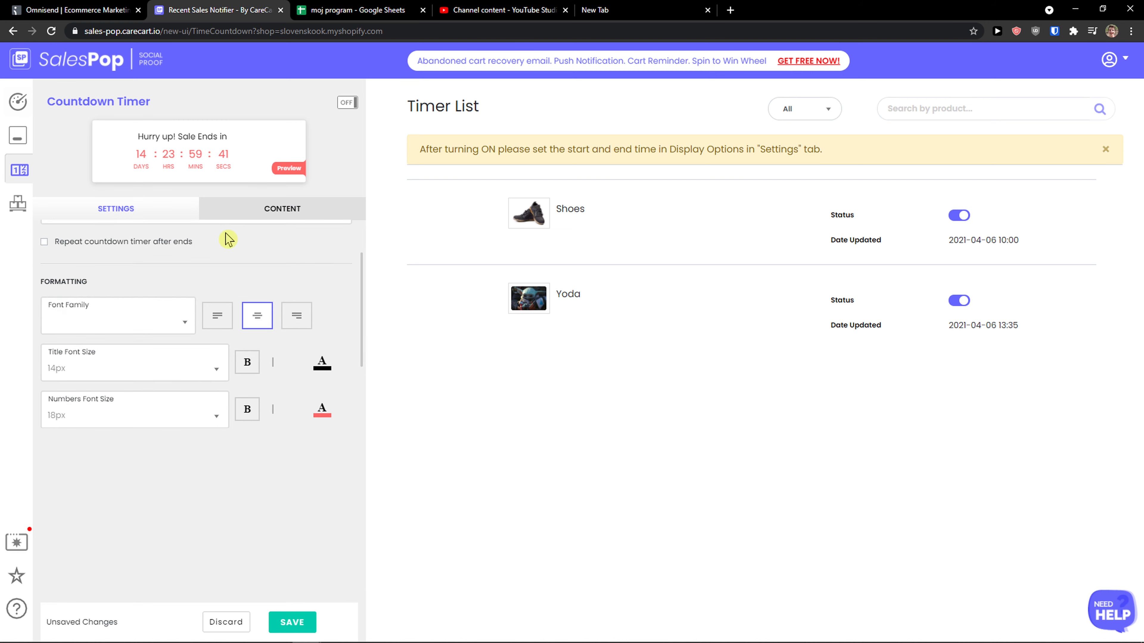
scroll(223, 262, "down", 2)
scroll(222, 275, "up", 3)
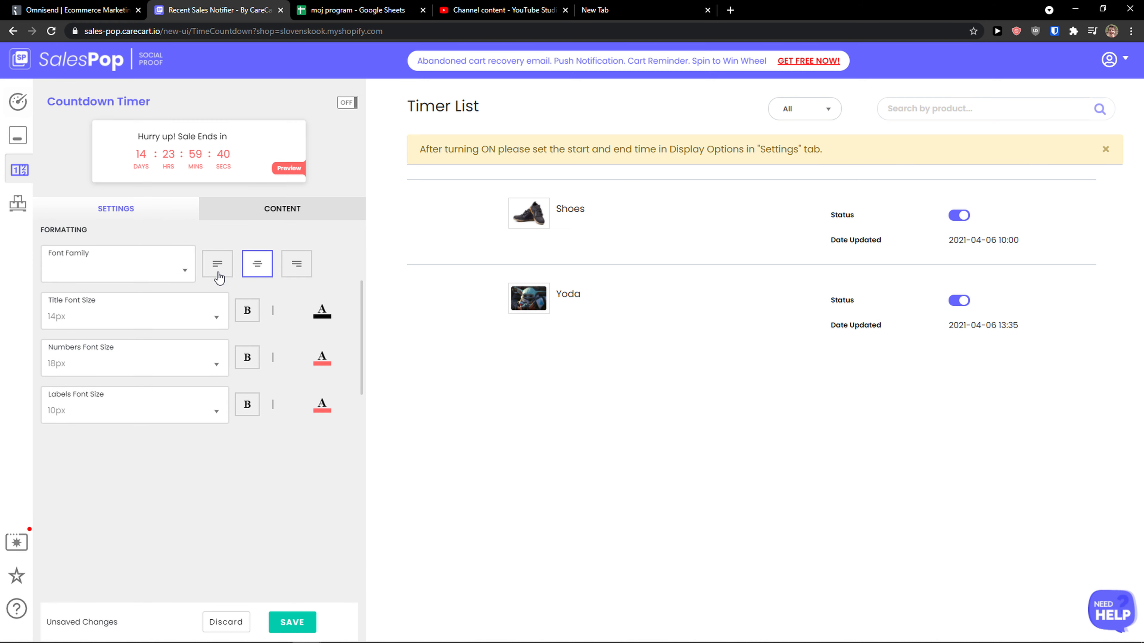
- Hide the Days unit in the countdown timer's content settings and review its other options
left_click(244, 210)
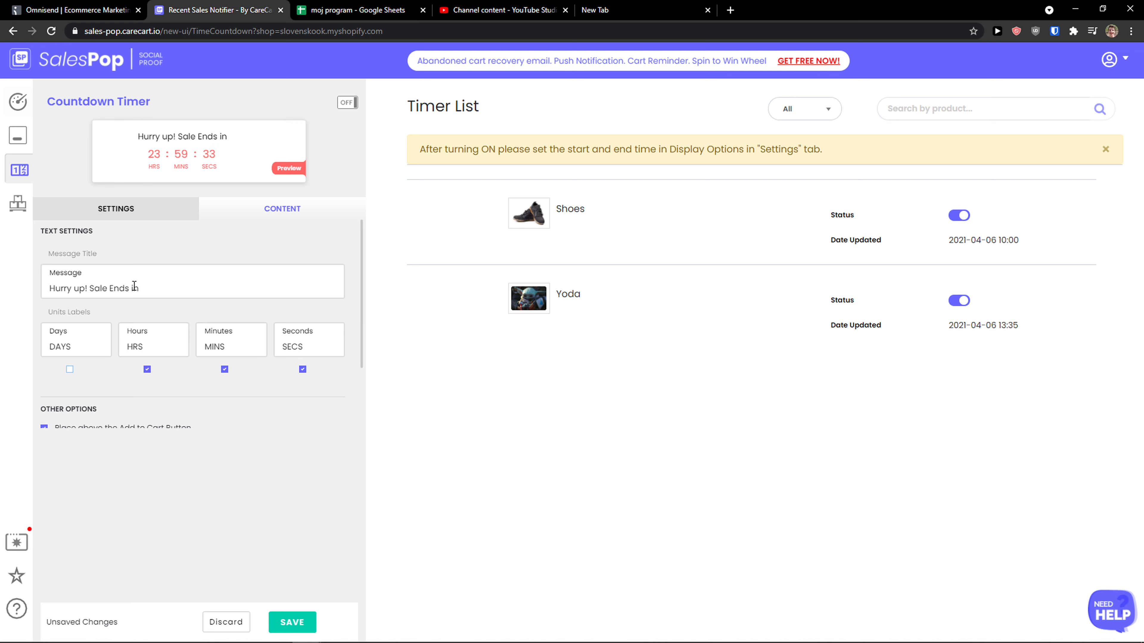
scroll(216, 275, "down", 2)
scroll(225, 274, "up", 2)
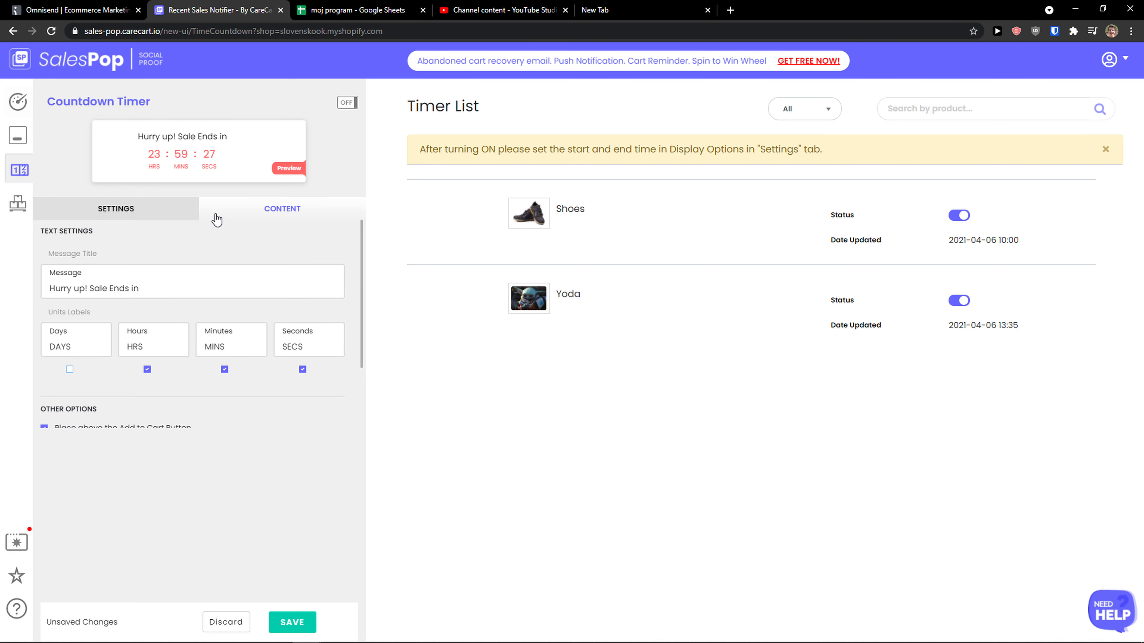
- Open the stock countdown settings and try the Capsule style before restoring Flat
left_click(19, 205)
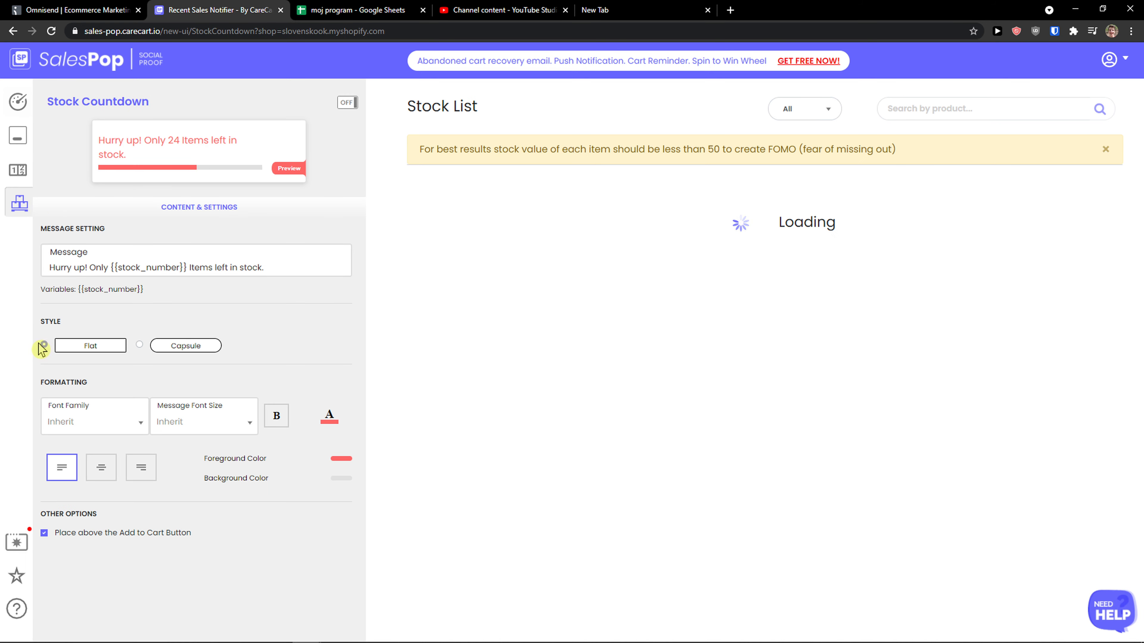
left_click(140, 346)
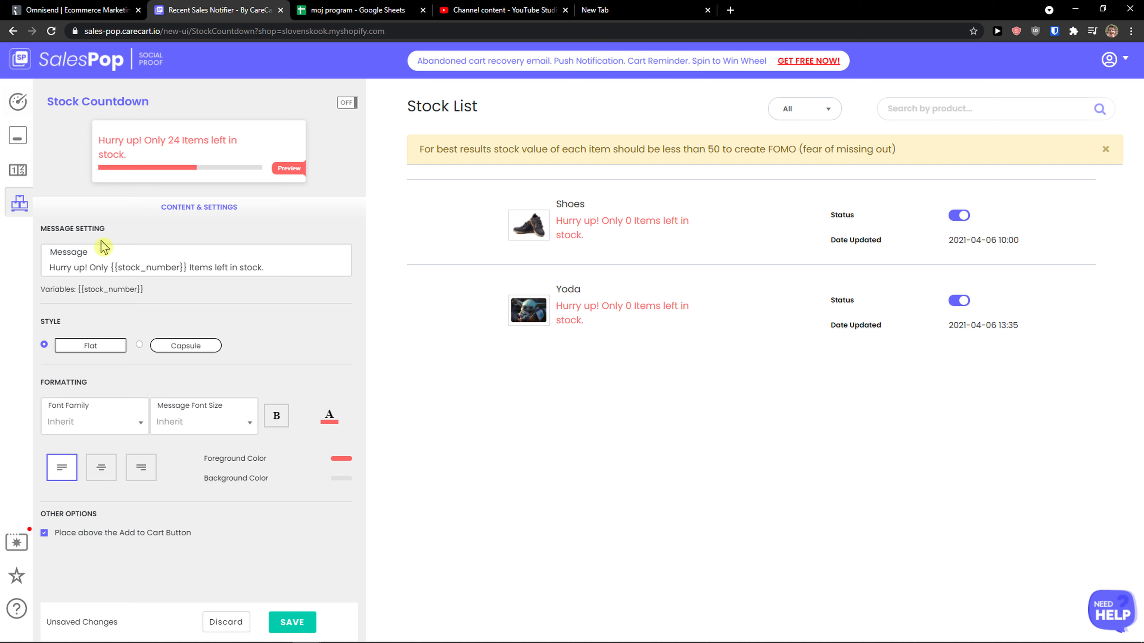
- Compare the stock countdown preview message with the messages shown for the Shoes and Yoda products
left_click_drag(128, 141, 213, 159)
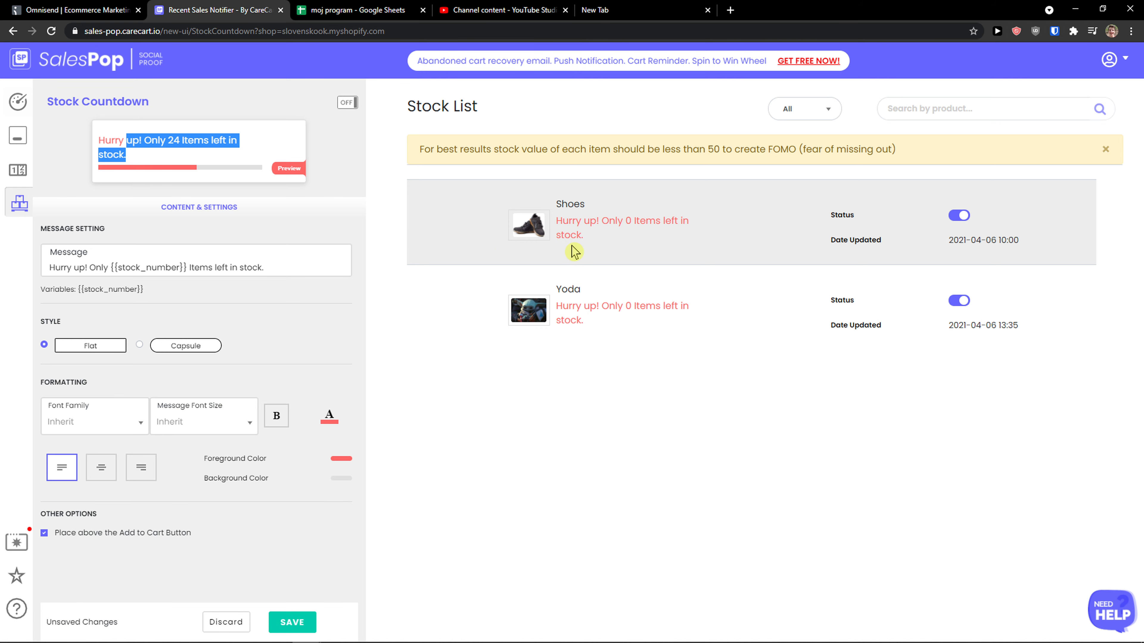
left_click(587, 281)
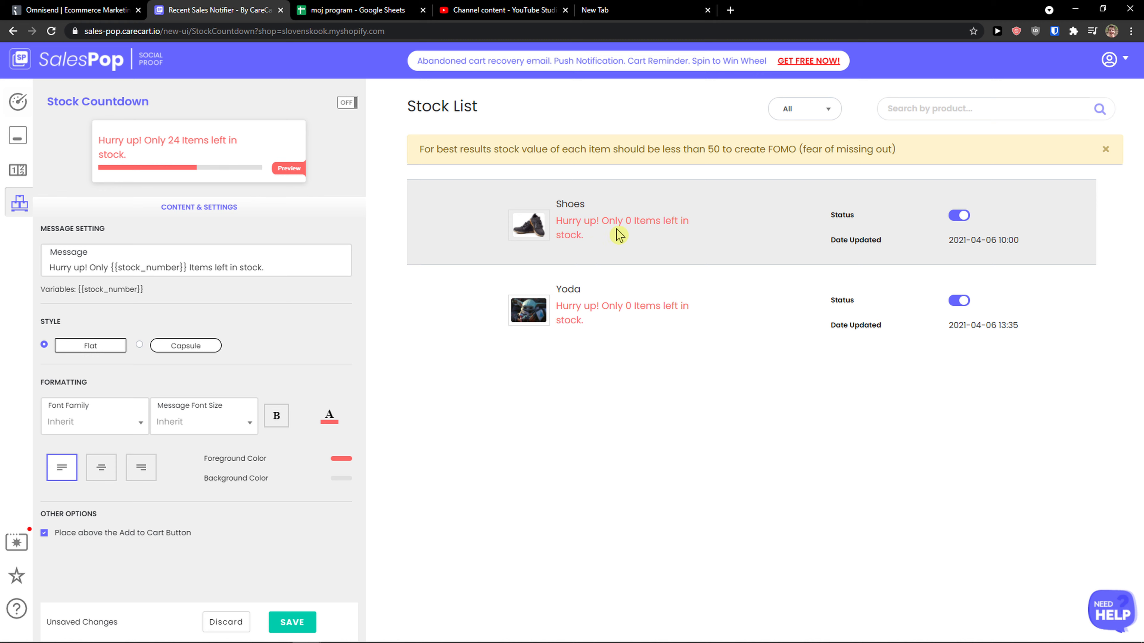
left_click_drag(616, 229, 661, 244)
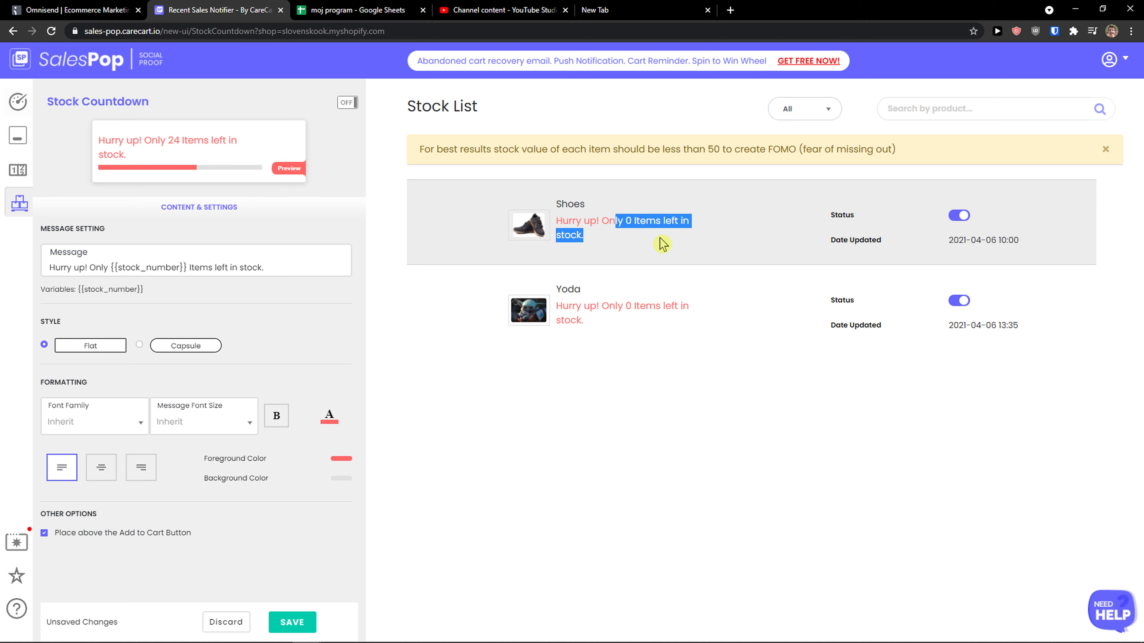
left_click(661, 244)
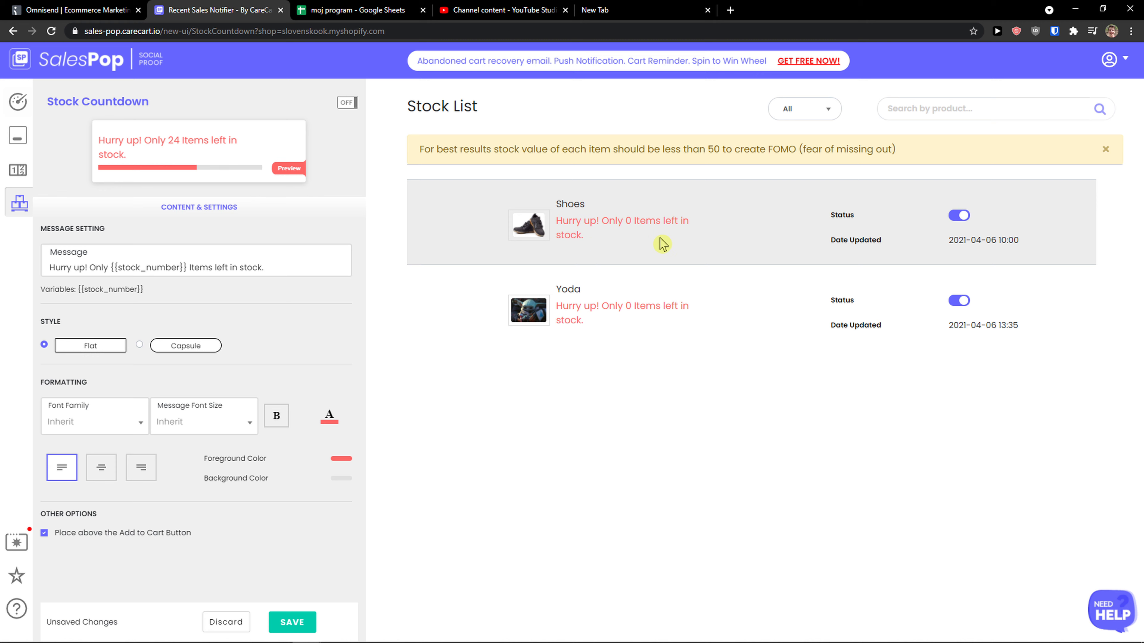
left_click_drag(661, 244, 276, 174)
left_click(560, 215)
left_click(604, 239)
left_click_drag(174, 140, 193, 134)
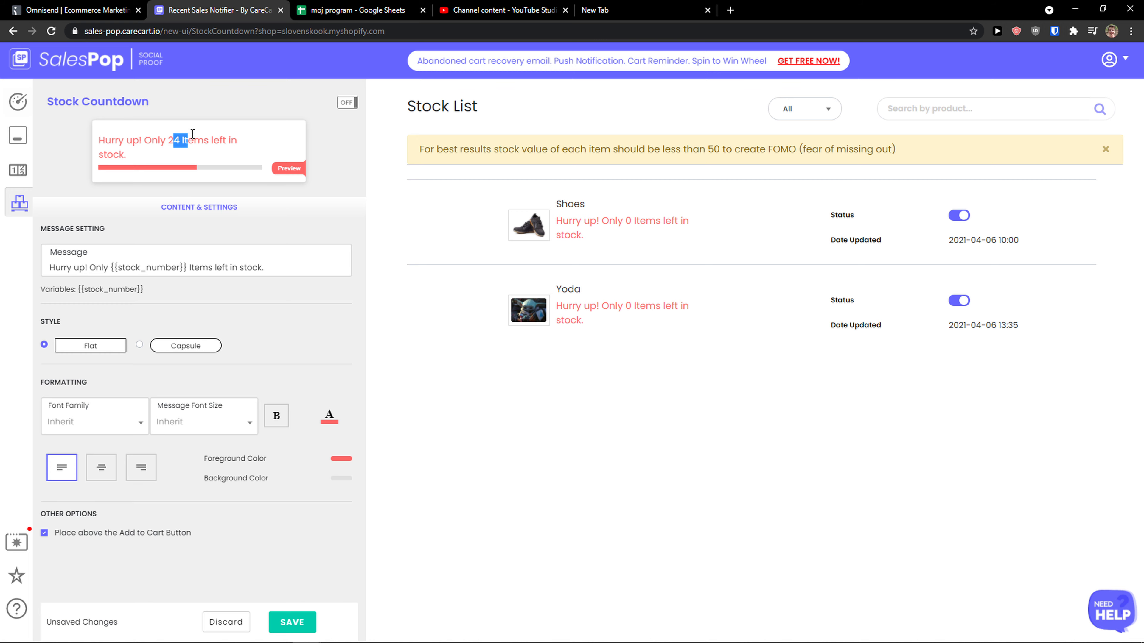
- Check the stock message's font family and size choices, and try centre alignment before restoring left alignment
key("ctrl+plus")
key("ctrl+plus")
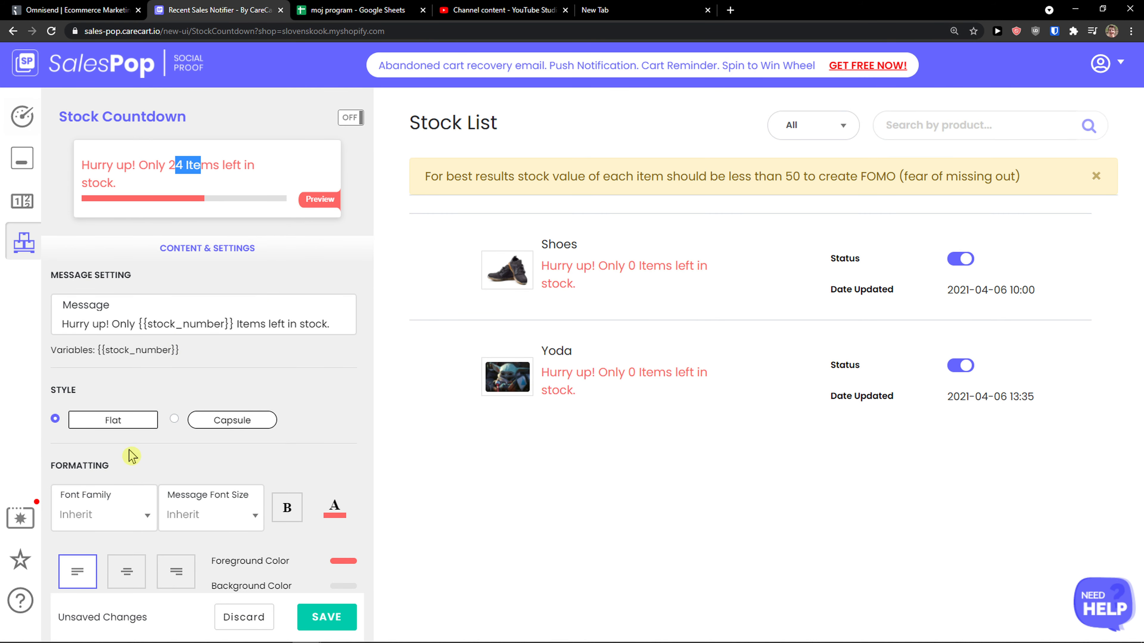
key("ctrl+minus")
left_click(186, 460)
left_click(191, 460)
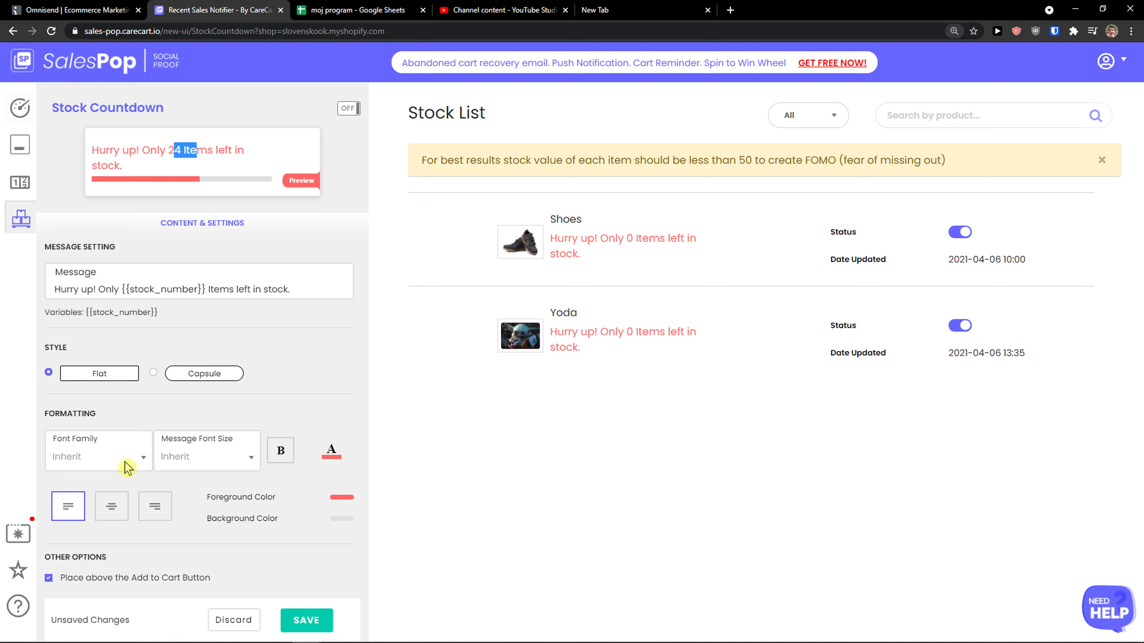
left_click(119, 461)
left_click(216, 464)
left_click(216, 464)
left_click(107, 513)
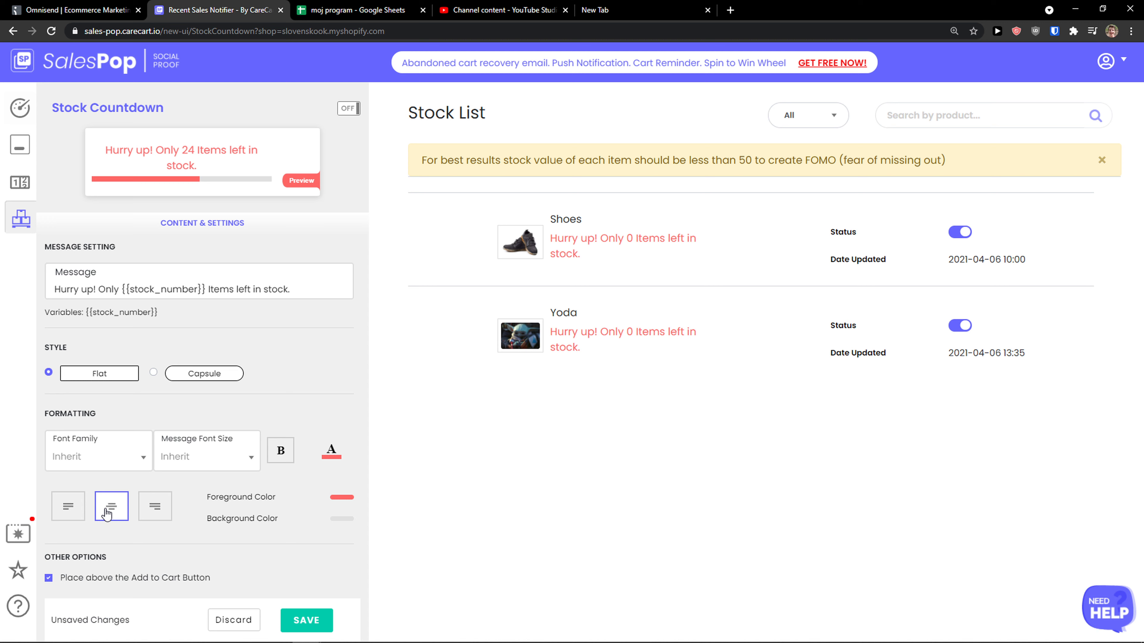
left_click(85, 513)
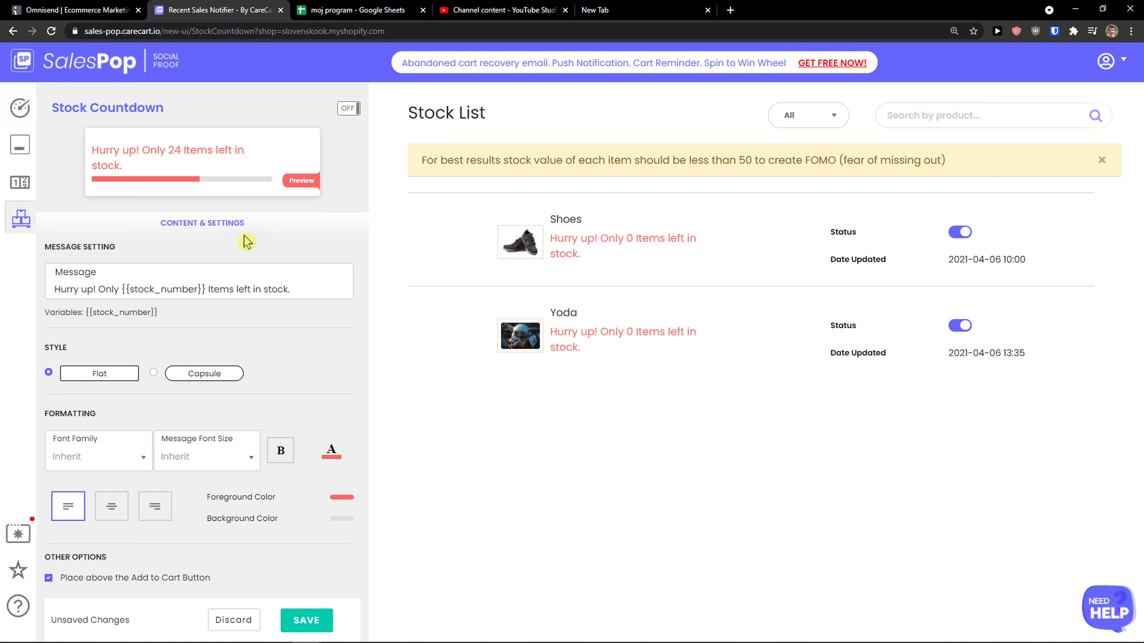
key("ctrl+minus")
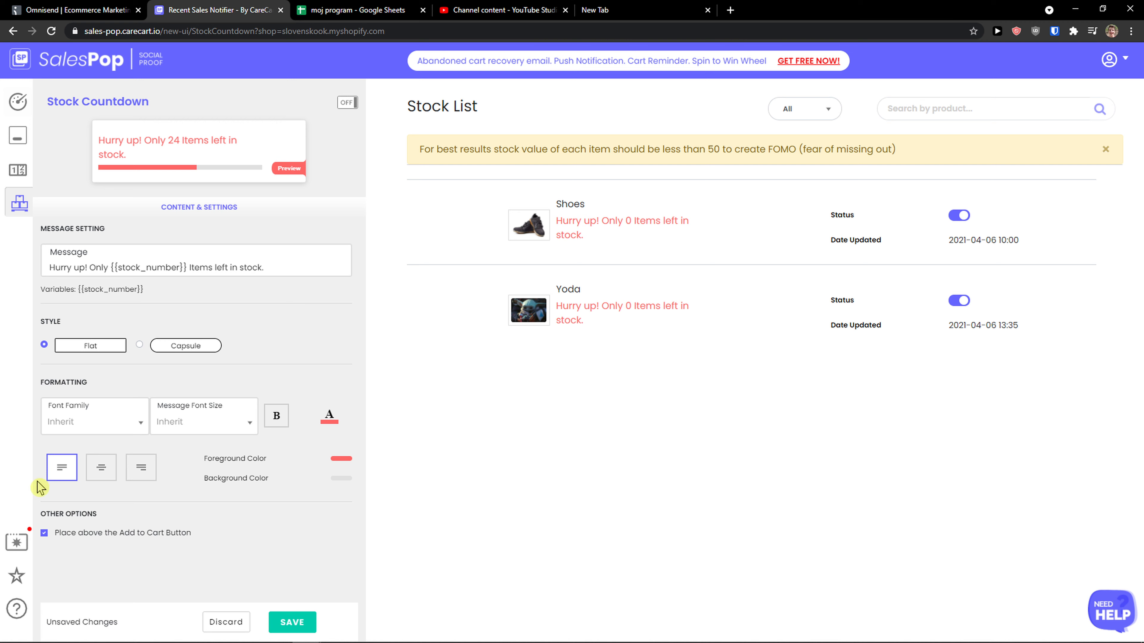
- View the special offer page, and examine the dashboard's clicks, revenue, feature statuses and best performing notifications
left_click(12, 555)
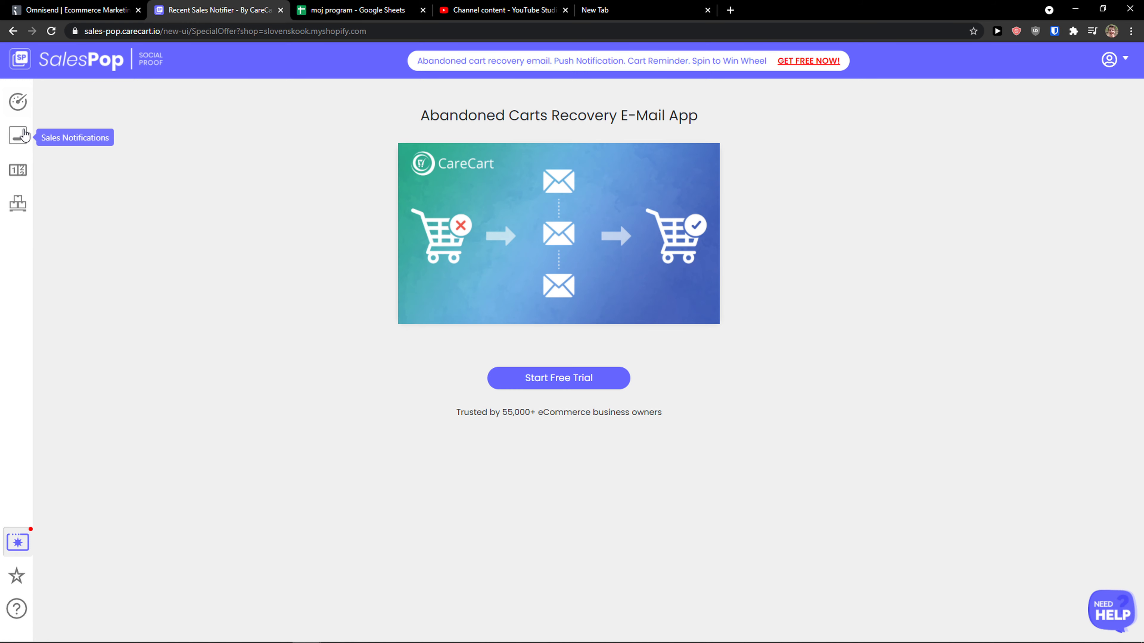
left_click(26, 102)
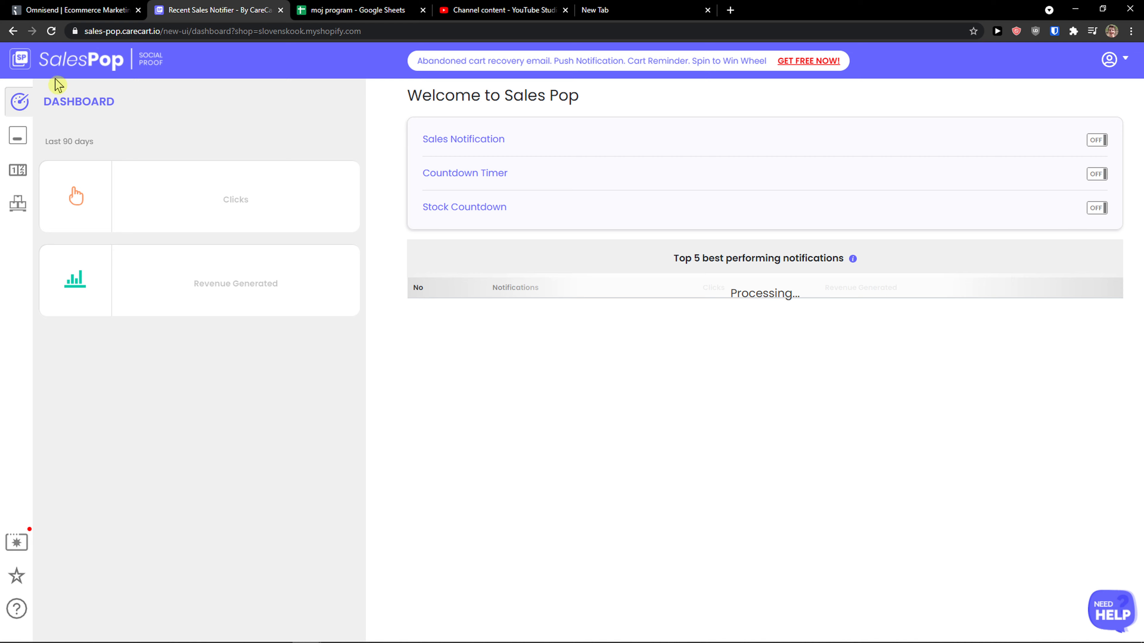
left_click_drag(205, 272, 255, 273)
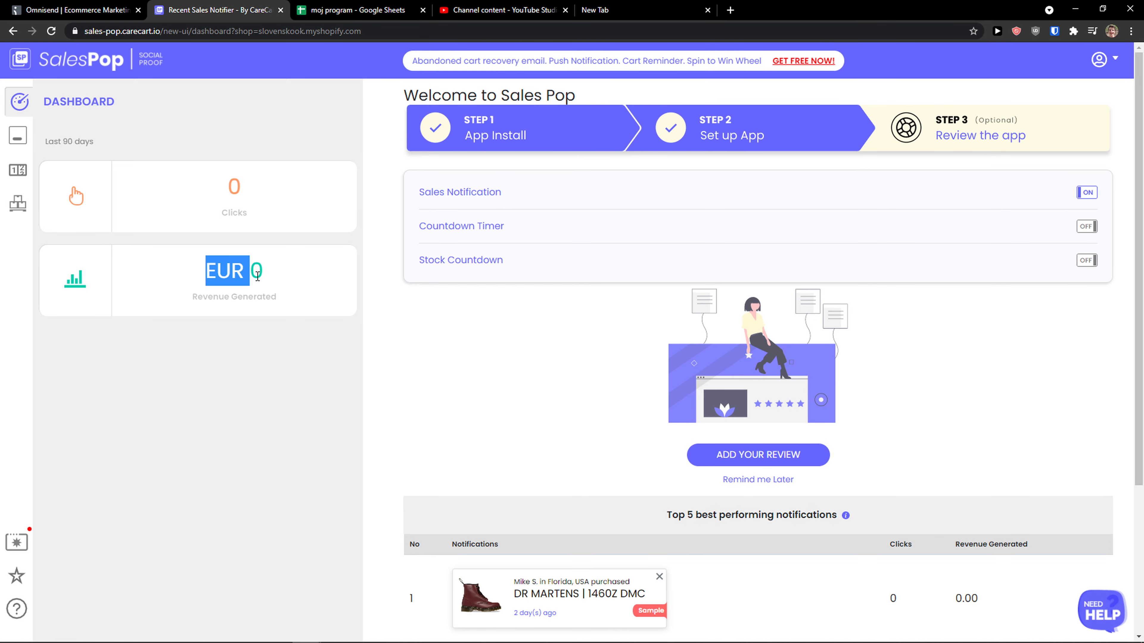
left_click(167, 185)
left_click_drag(170, 189, 252, 196)
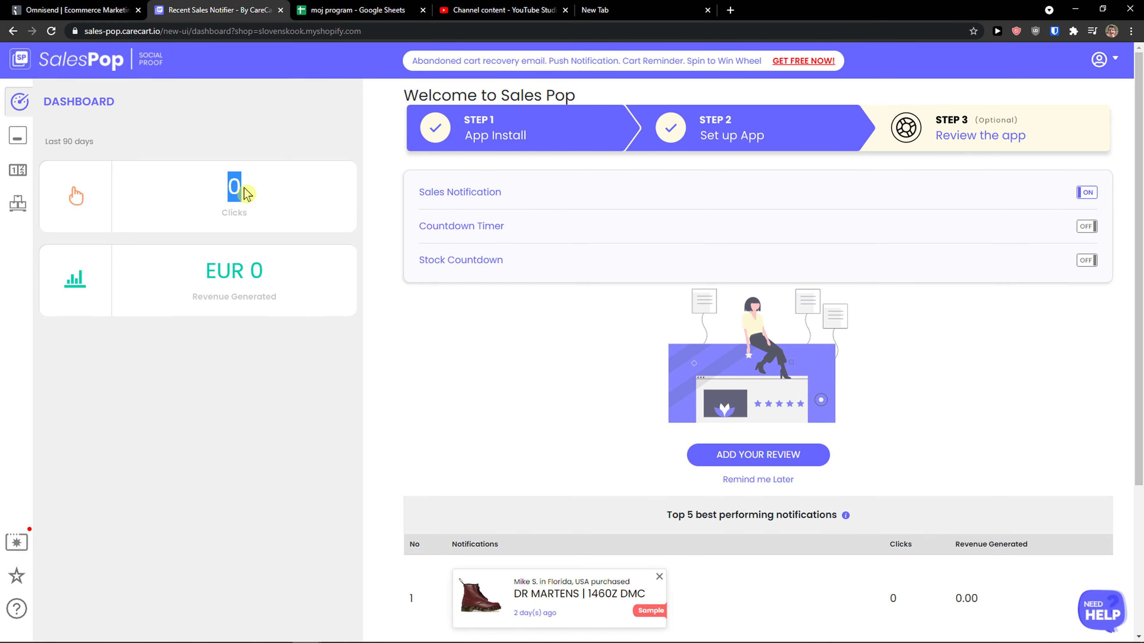
scroll(666, 212, "down", 1)
scroll(666, 212, "down", 4)
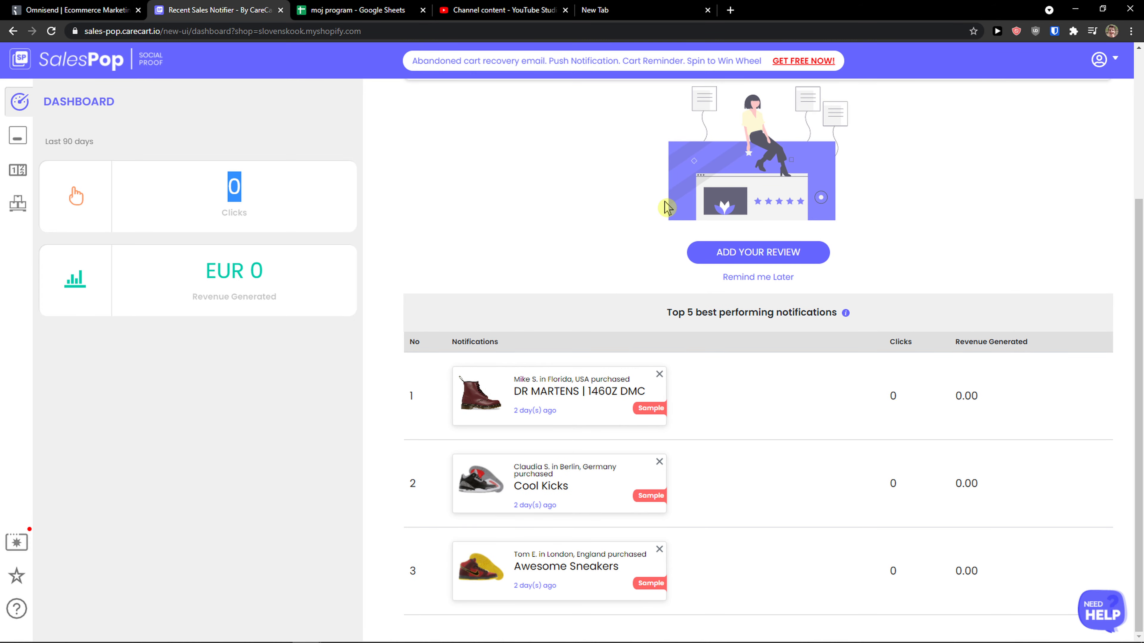
scroll(668, 206, "up", 4)
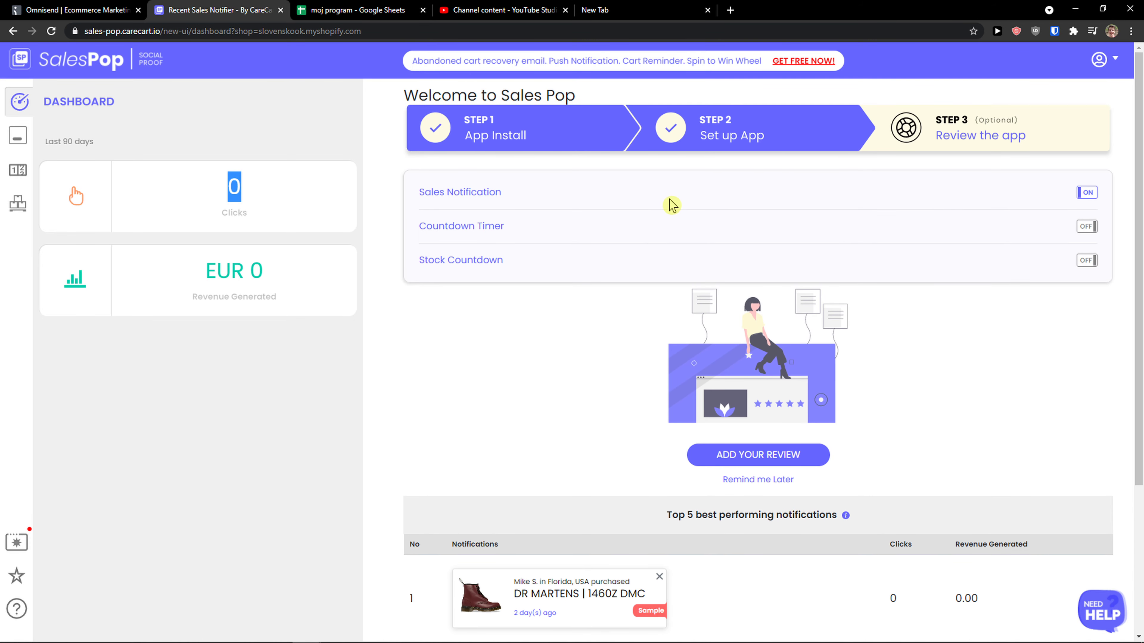
scroll(671, 205, "down", 4)
scroll(671, 205, "up", 5)
scroll(538, 269, "down", 4)
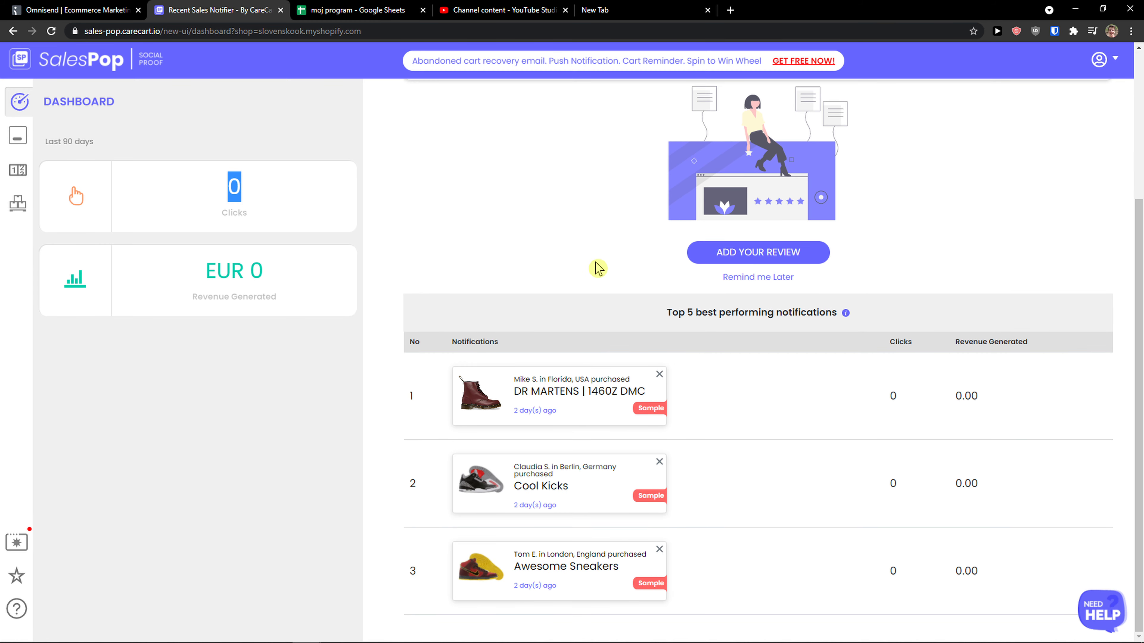
scroll(599, 267, "up", 4)
scroll(604, 267, "up", 1)
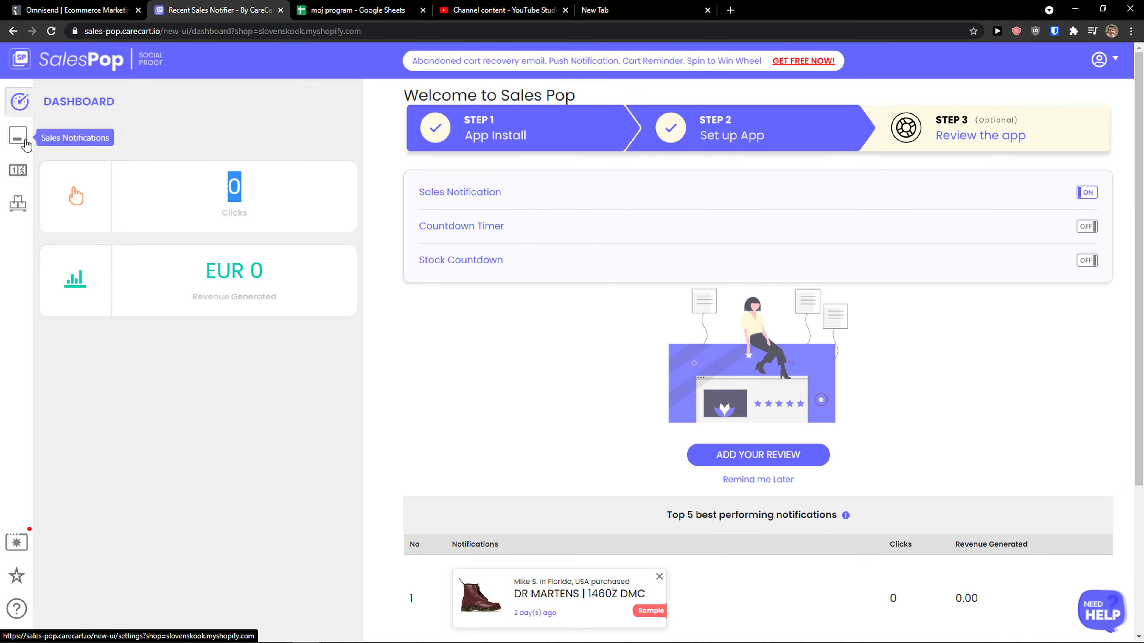
- Revisit the sales notification and countdown timer settings, and examine the timer's preview
left_click(23, 144)
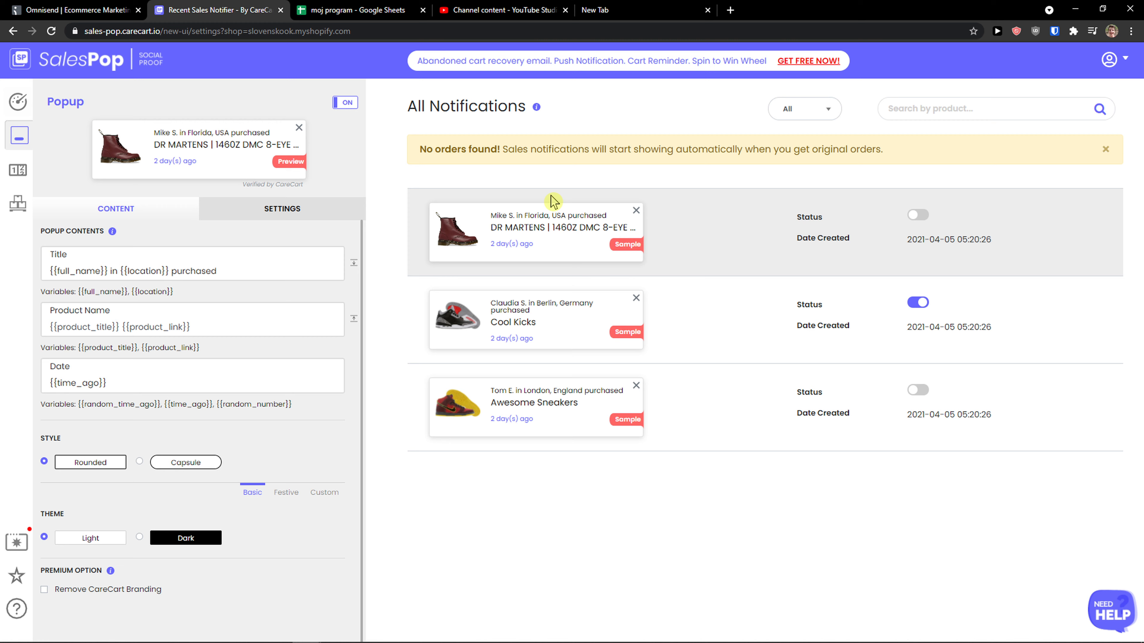
left_click(17, 174)
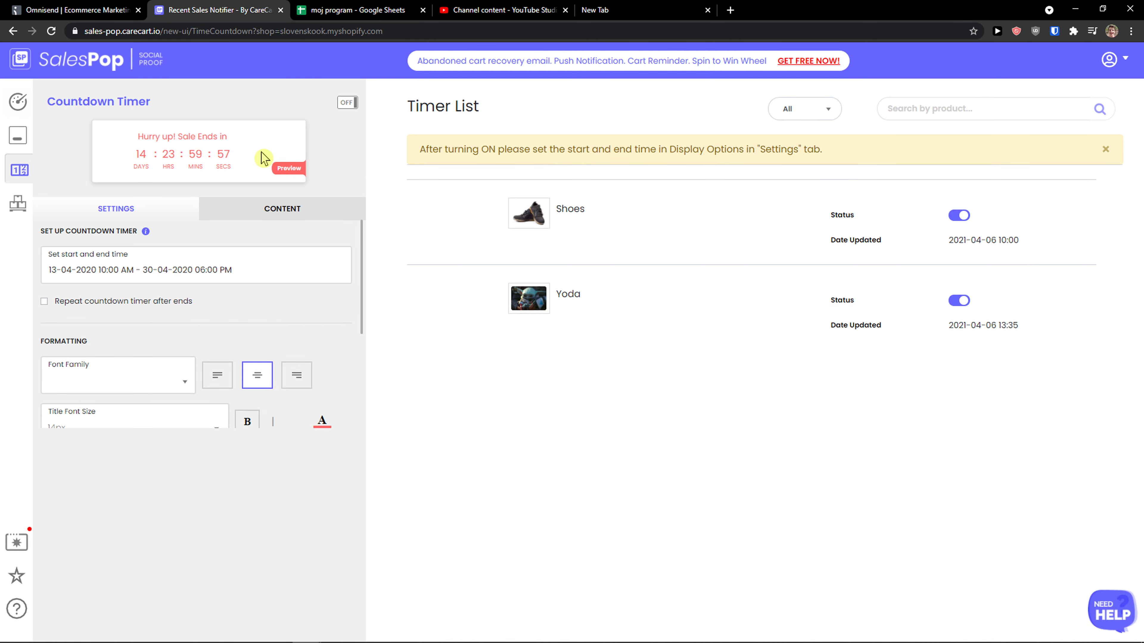
left_click_drag(263, 158, 131, 138)
mouse_move(124, 139)
left_mouse_down()
mouse_move(247, 161)
mouse_move(186, 160)
mouse_move(248, 161)
mouse_move(194, 164)
mouse_move(244, 174)
mouse_move(120, 140)
left_mouse_up()
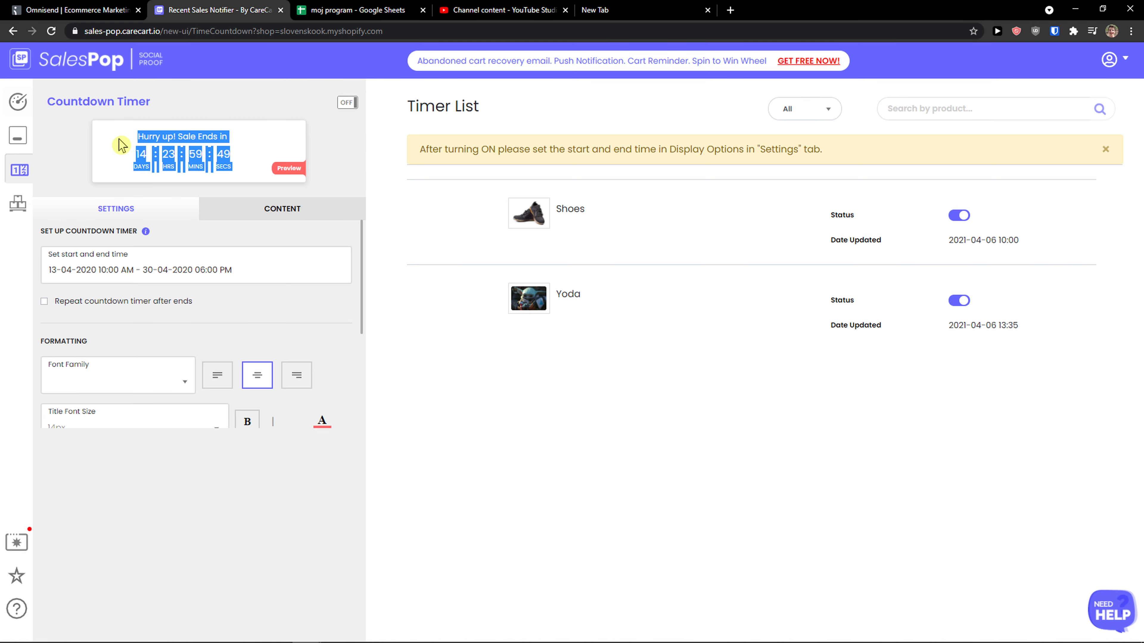
left_click_drag(606, 10, 1, 113)
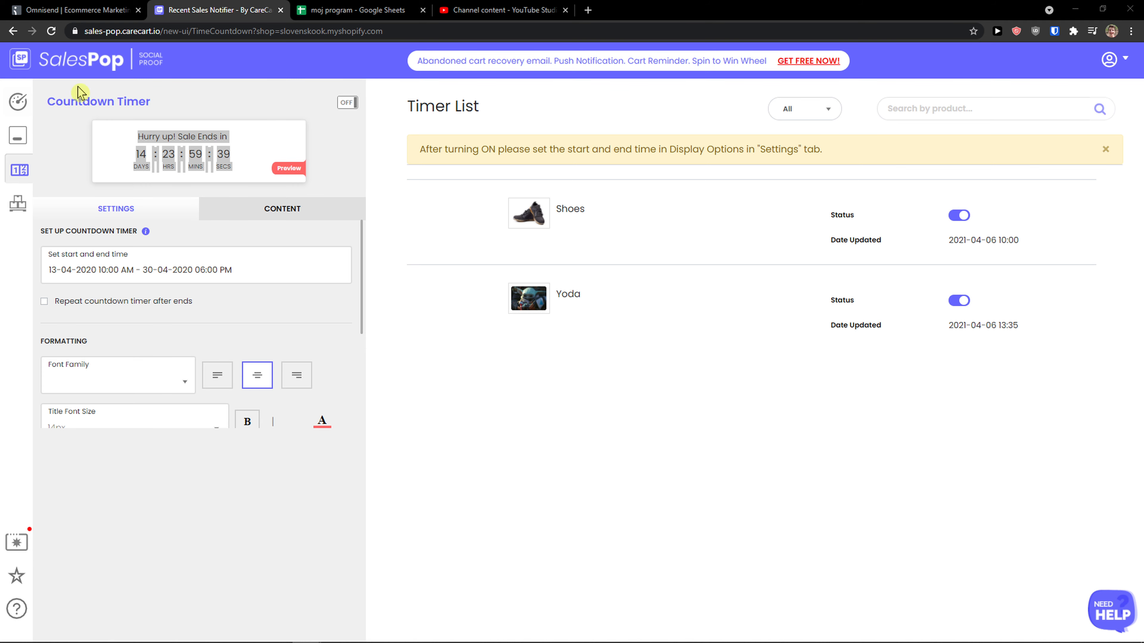
left_click(281, 476)
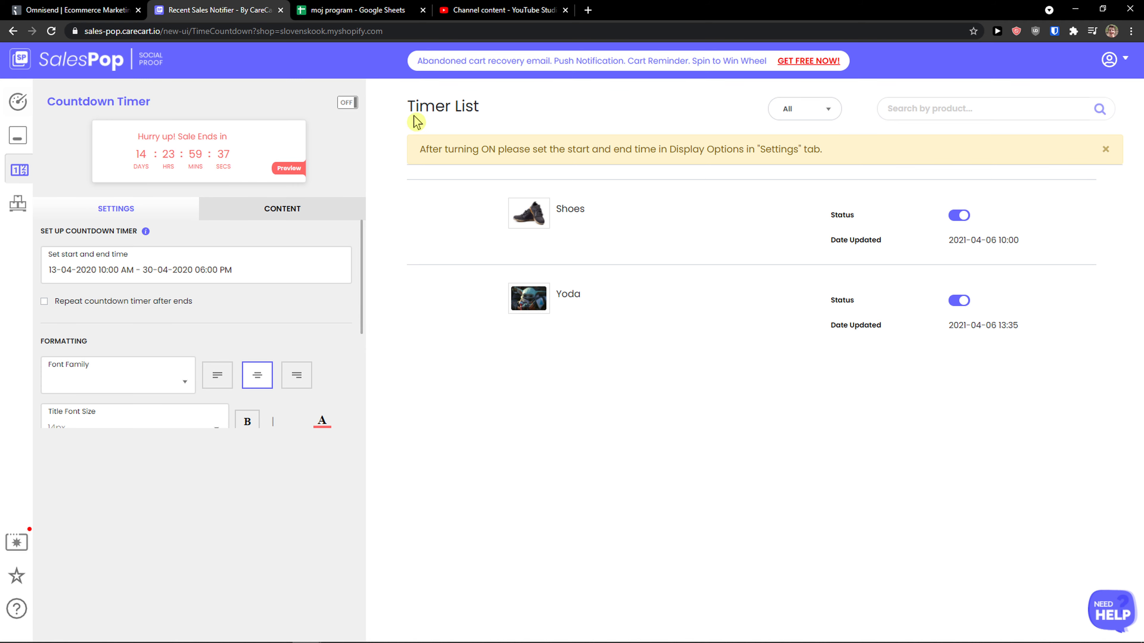
- Open mastichaterapia.sk in a new browser tab and look through its full product list, Všetky produkty
left_click(590, 10)
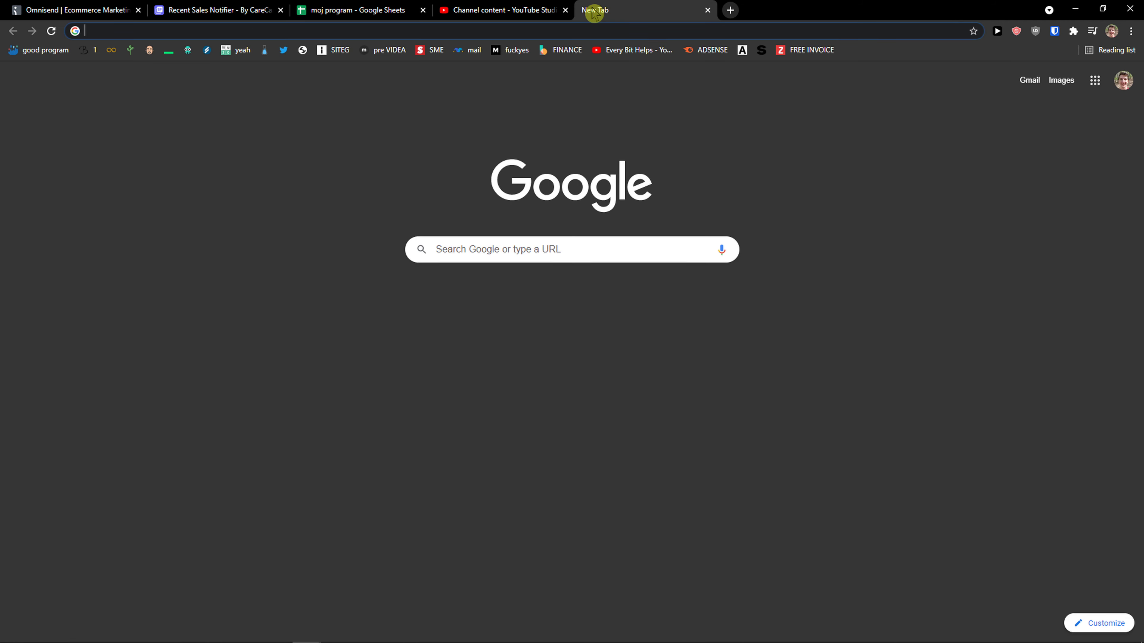
type("mas")
key("Return")
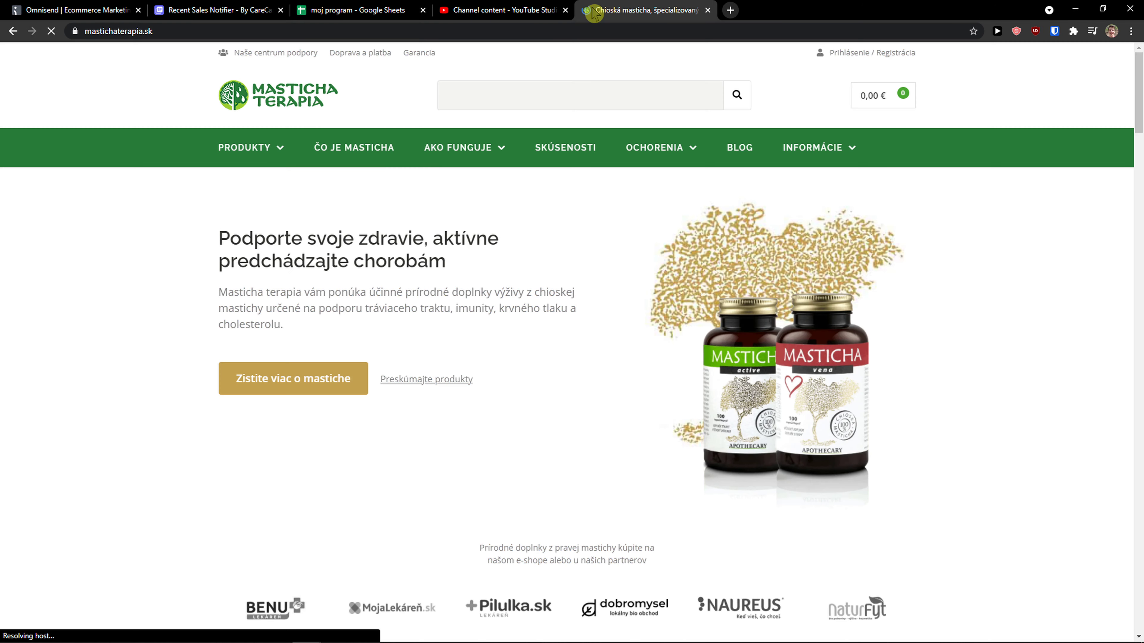
mouse_move(284, 155)
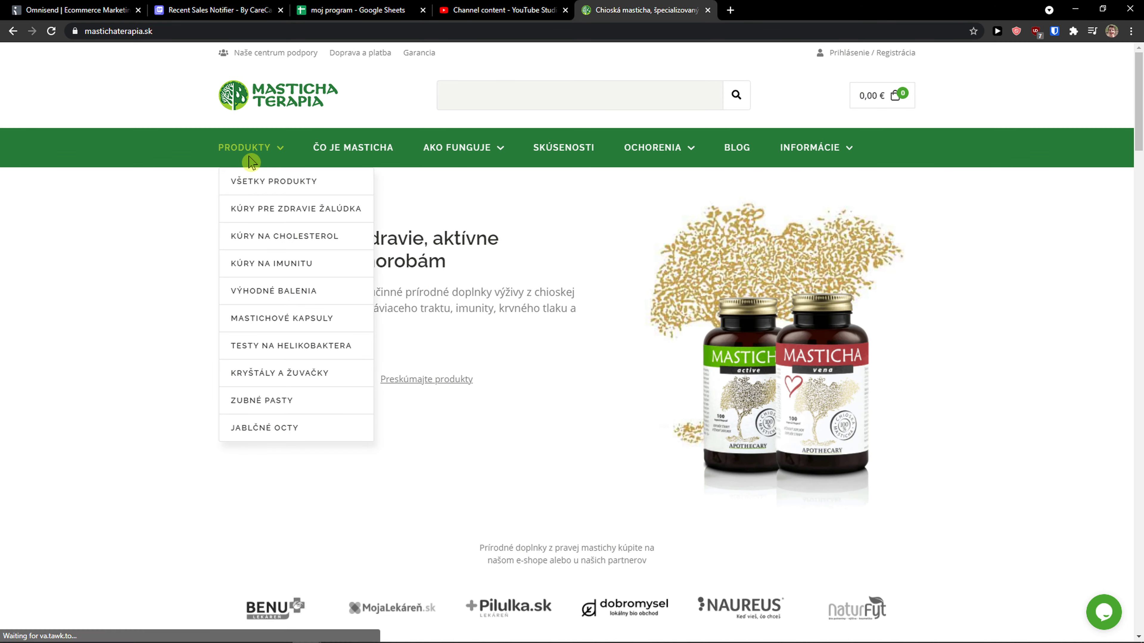
left_click(243, 181)
scroll(136, 257, "down", 1)
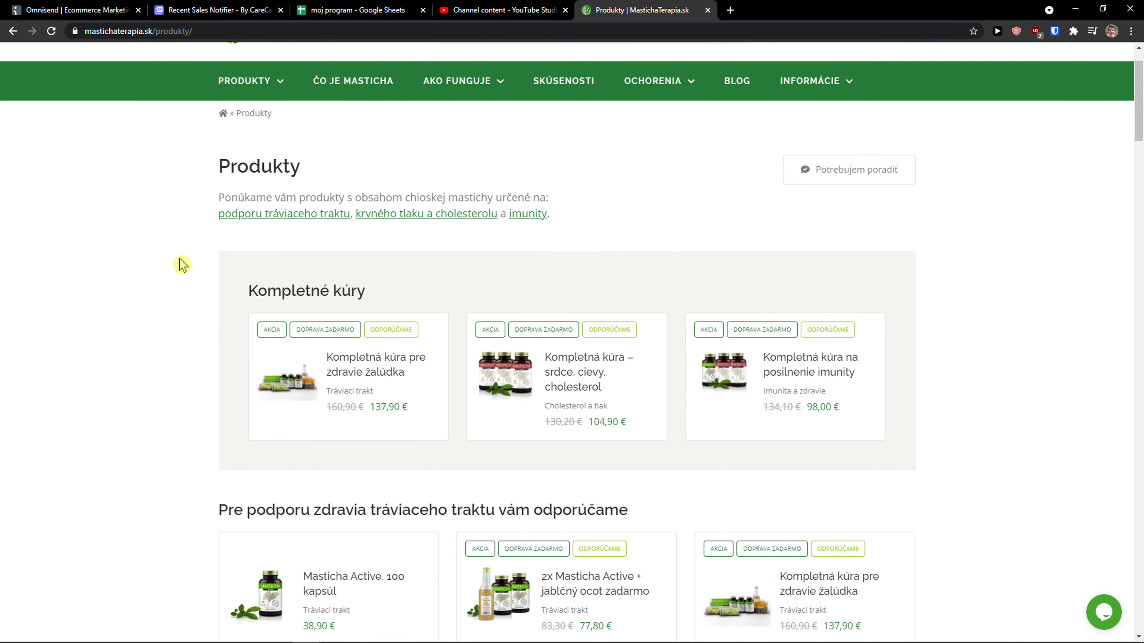
scroll(182, 264, "down", 3)
scroll(187, 250, "up", 5)
- View the store's Kúry na cholesterol product category
mouse_move(263, 155)
left_click(289, 234)
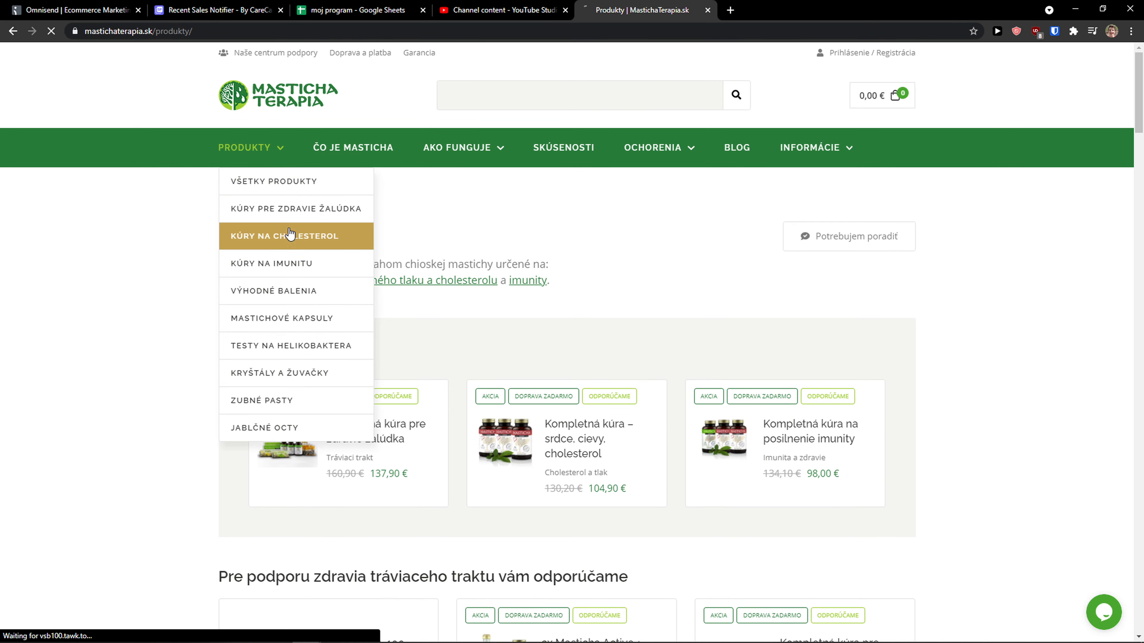
scroll(689, 263, "down", 3)
scroll(255, 273, "up", 2)
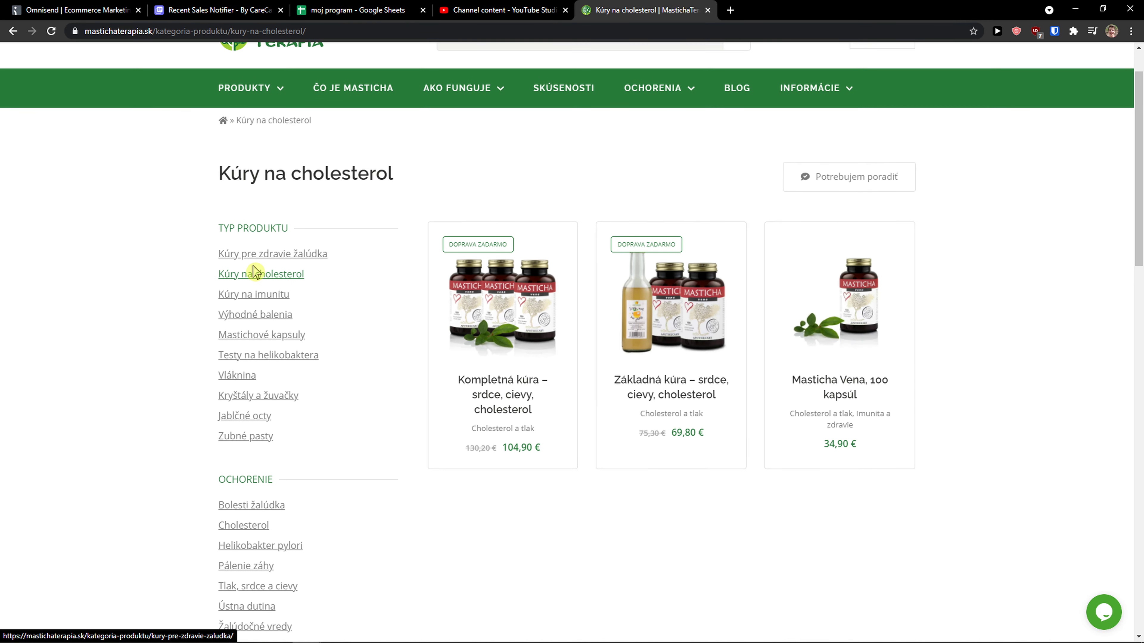
- Switch to the Kúry pre zdravie žalúdka category and look over its product cards
left_click(255, 254)
scroll(181, 287, "down", 3)
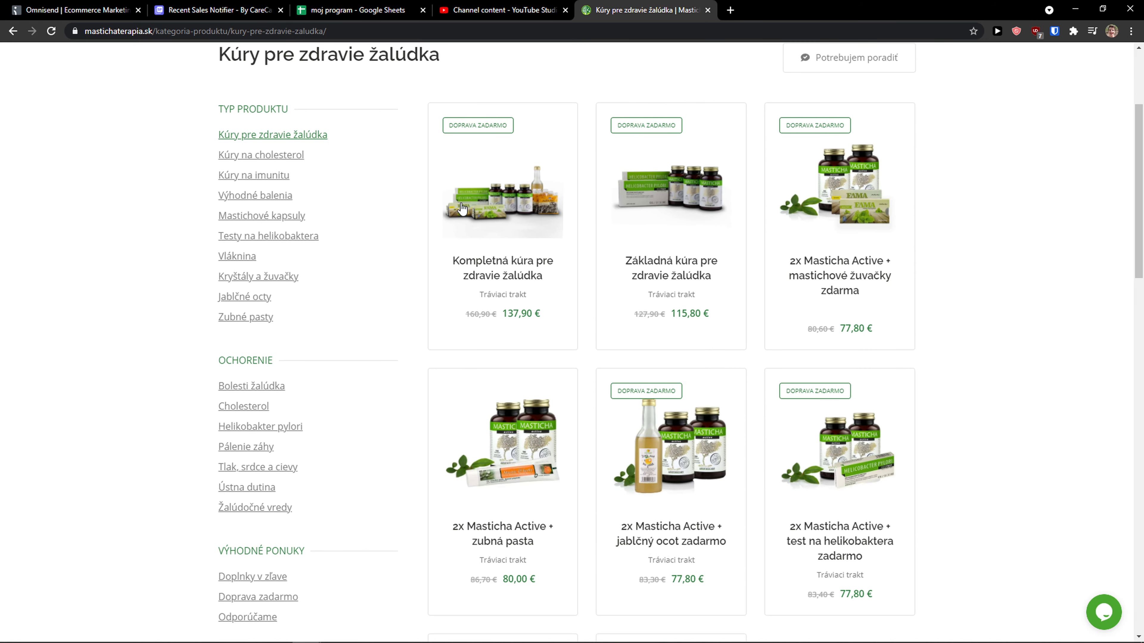
scroll(77, 195, "up", 1)
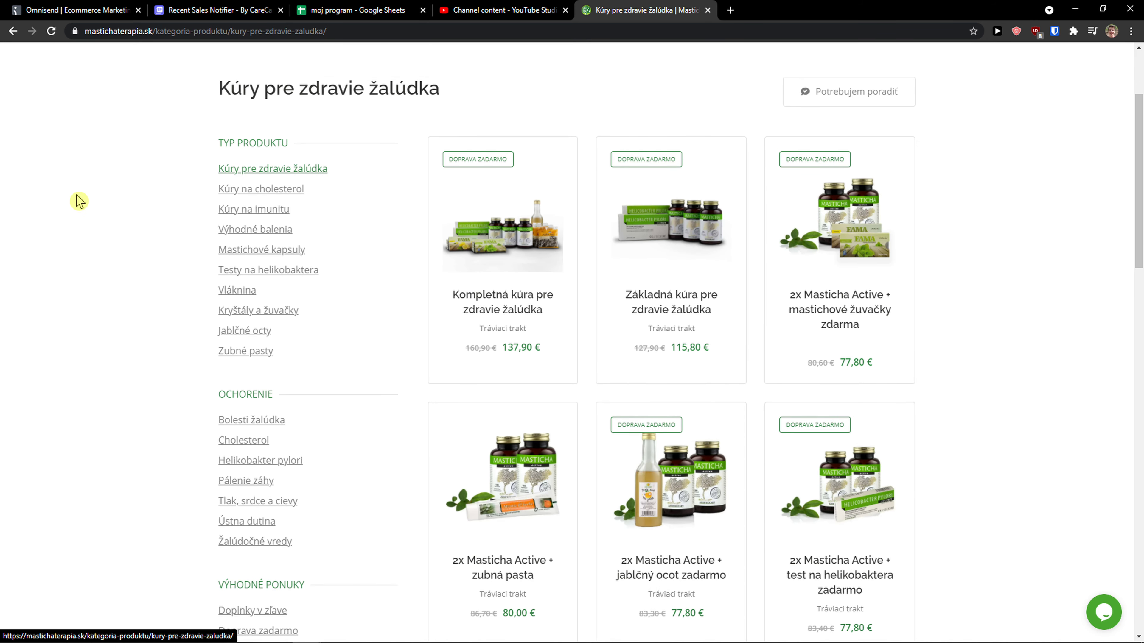
scroll(79, 200, "up", 2)
scroll(621, 302, "down", 1)
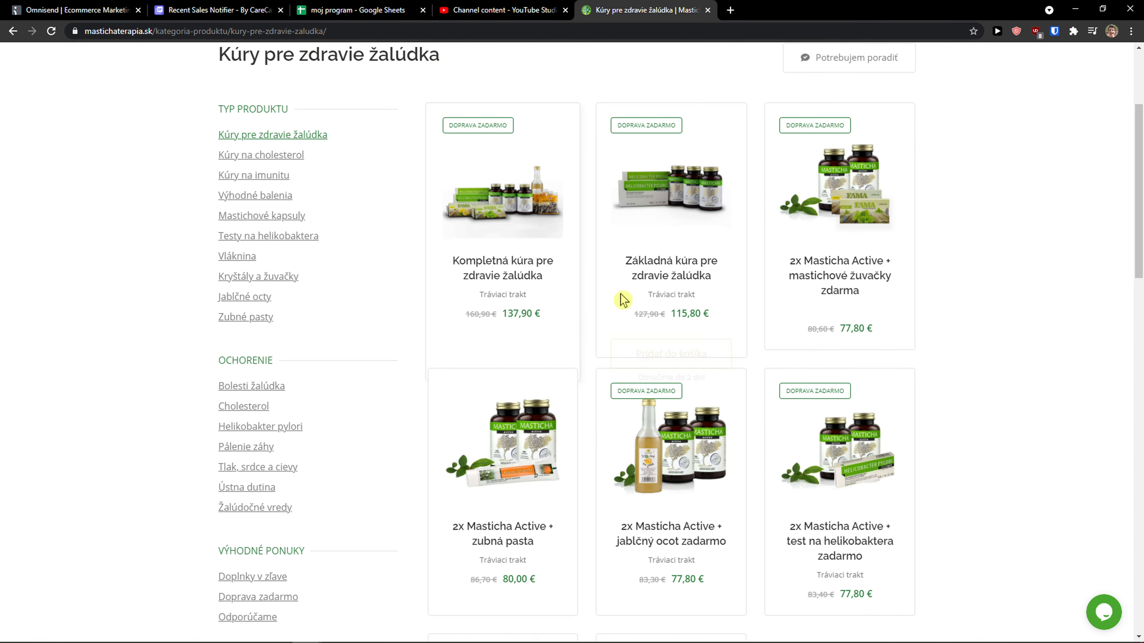
left_click_drag(626, 298, 570, 296)
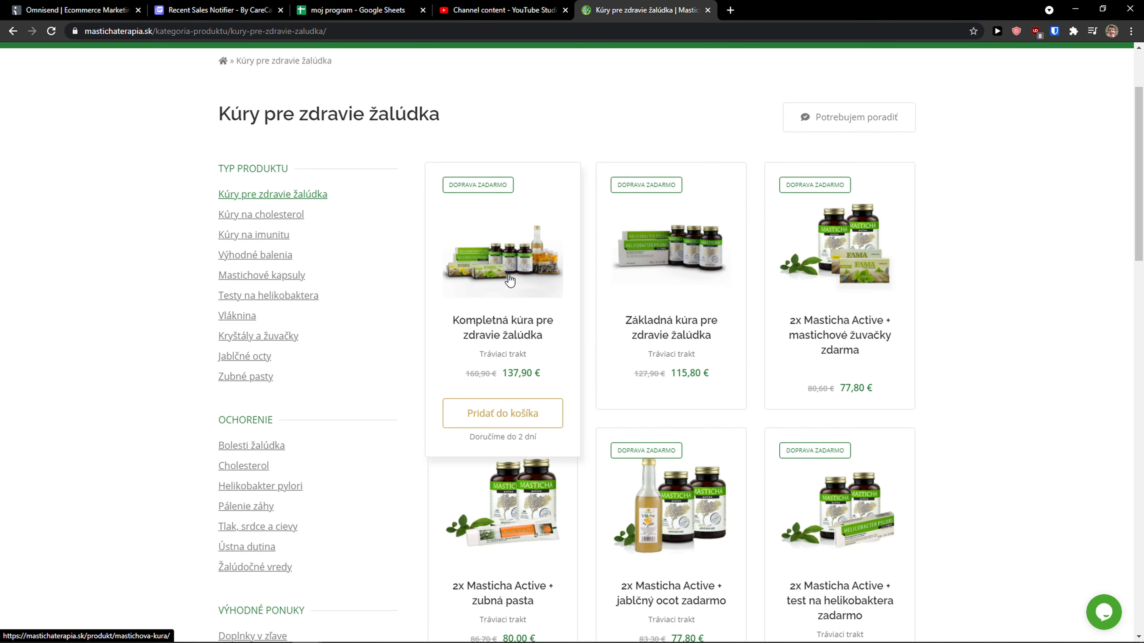
- Switch back to the SalesPop app and open its sales notifications page
left_click(214, 9)
left_click(18, 135)
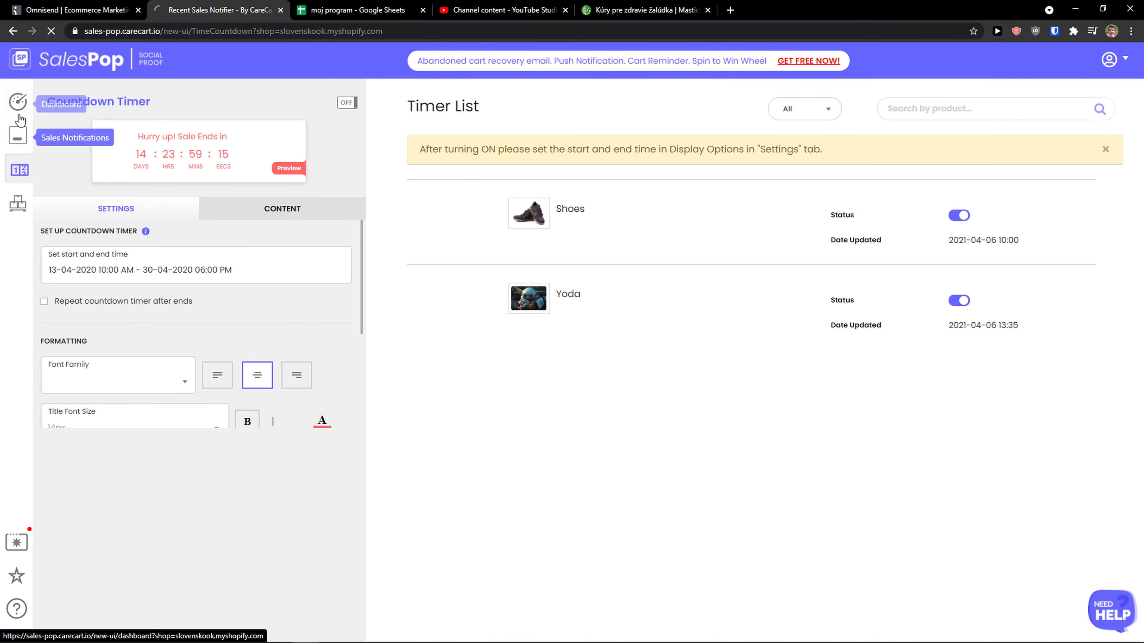
- Return to the Masticha Terapia store and examine the Kúry pre zdravie žalúdka page as an example shop for sales notifications
left_click(648, 10)
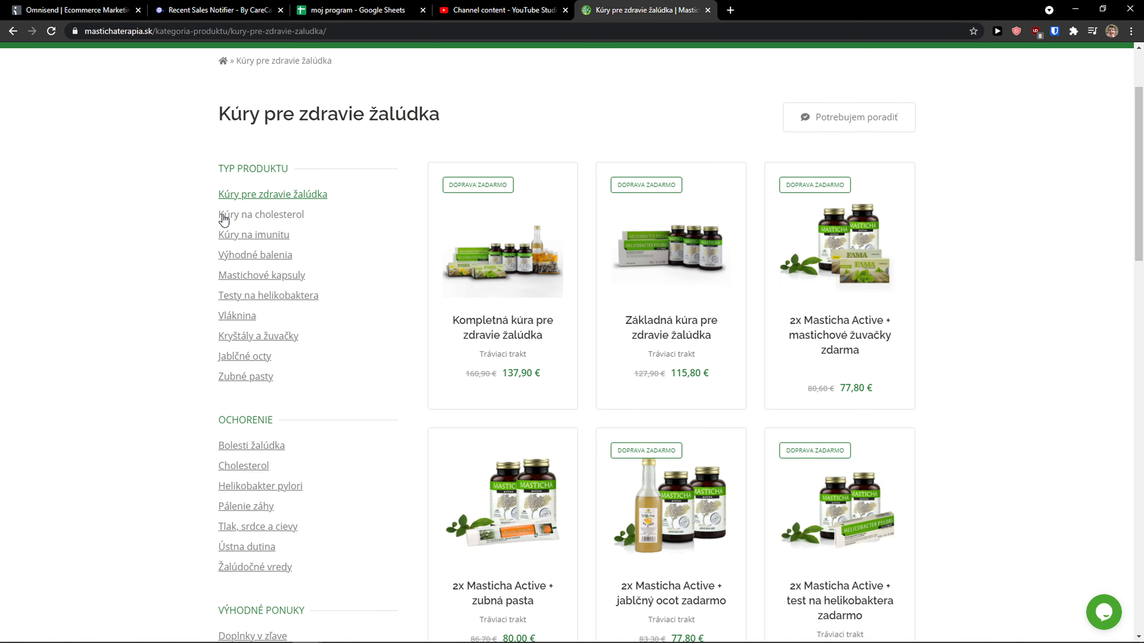
scroll(225, 270, "down", 1)
scroll(451, 317, "up", 1)
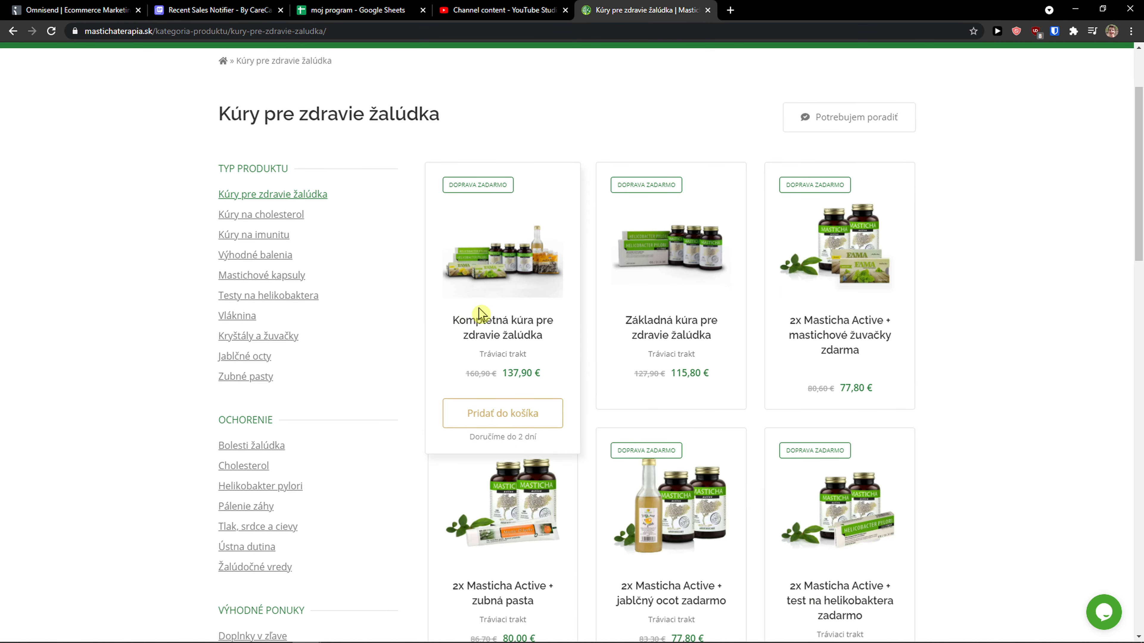
scroll(563, 342, "down", 1)
scroll(186, 245, "up", 3)
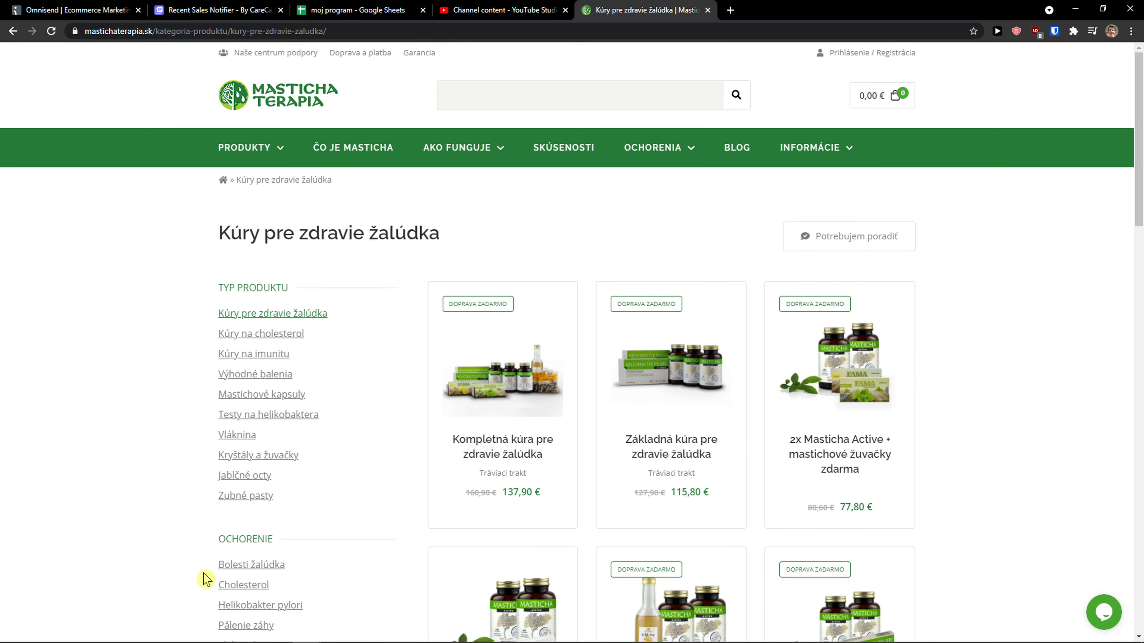
scroll(922, 414, "down", 2)
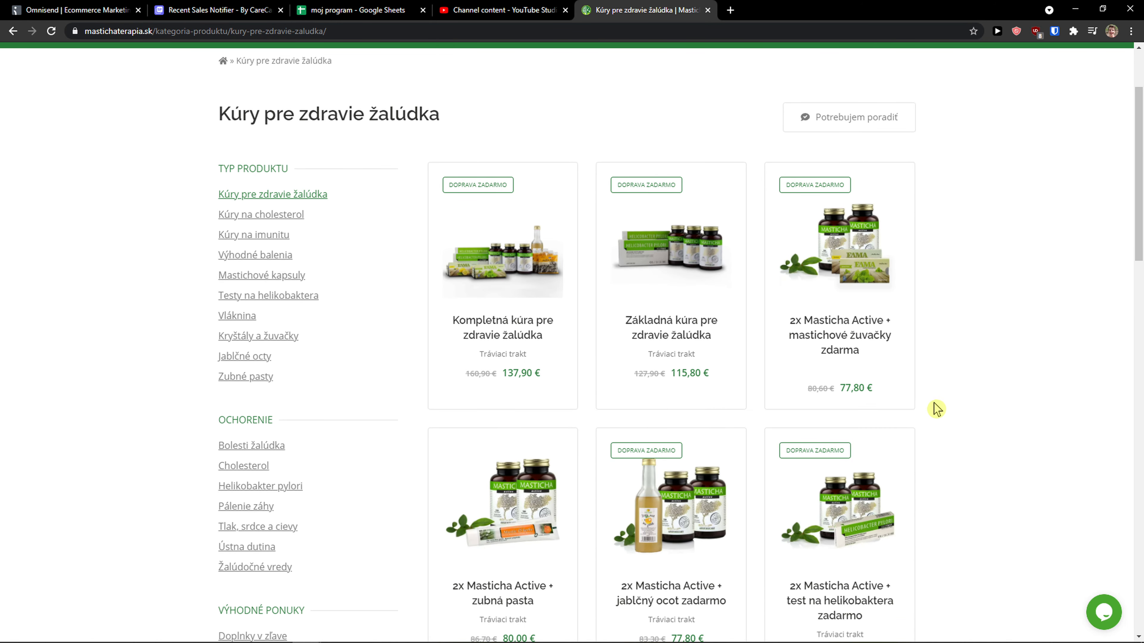
scroll(939, 417, "up", 1)
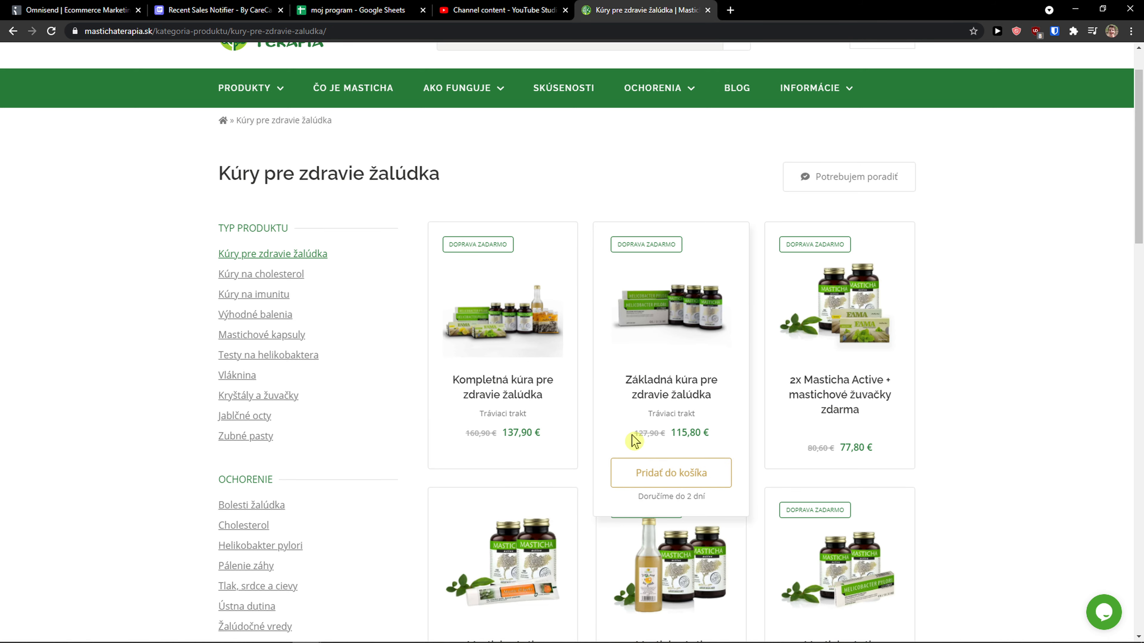
scroll(633, 439, "up", 1)
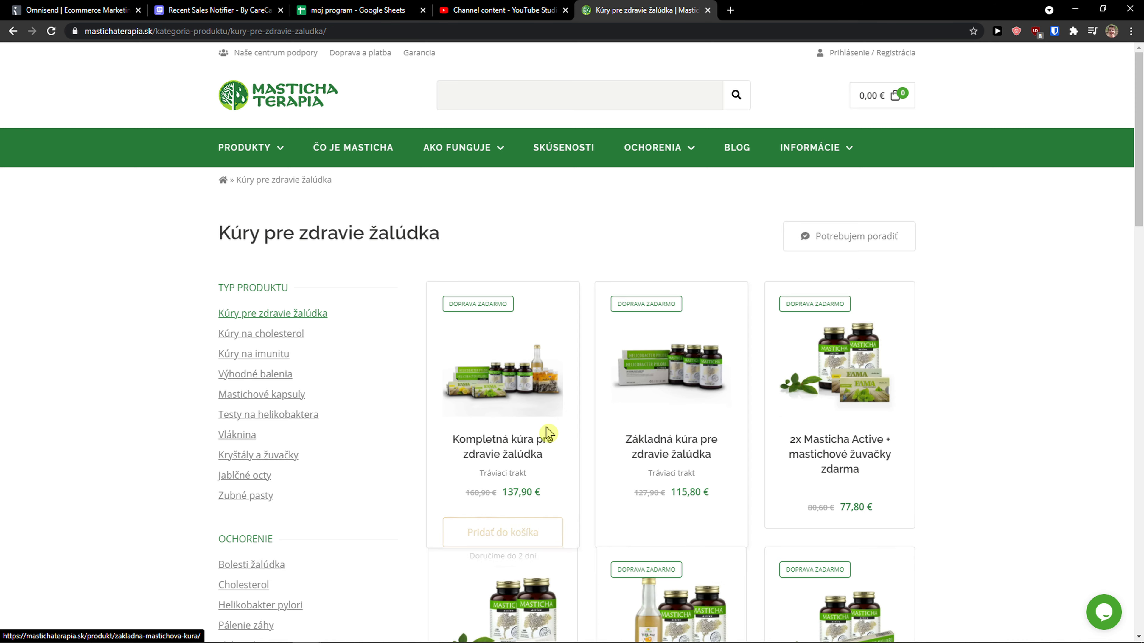
scroll(595, 440, "down", 2)
scroll(595, 440, "up", 2)
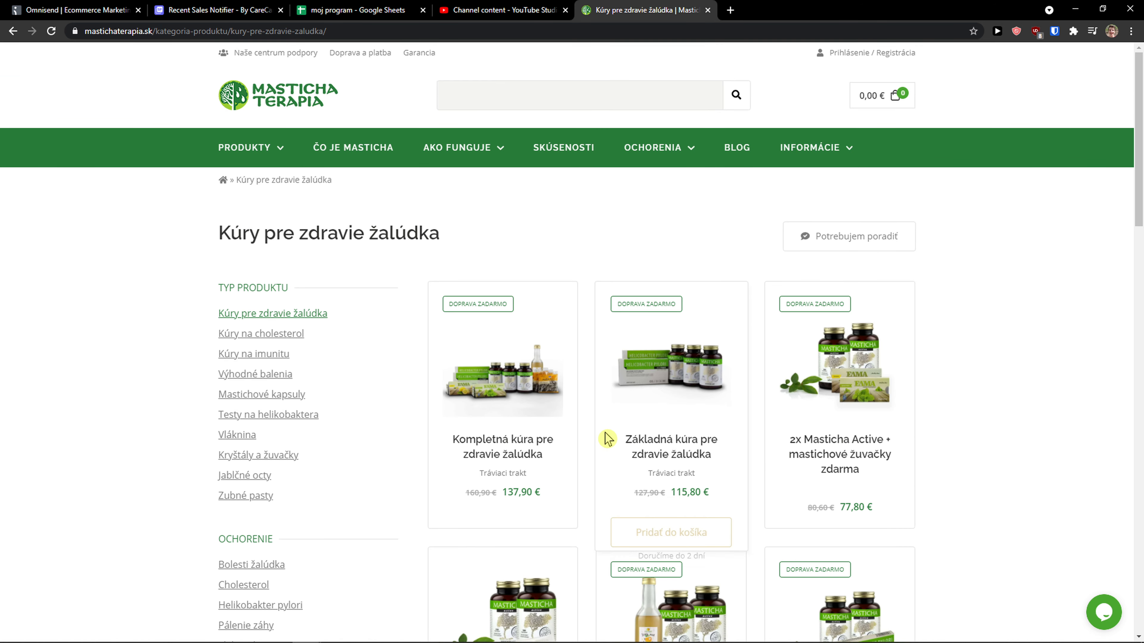
scroll(607, 439, "down", 1)
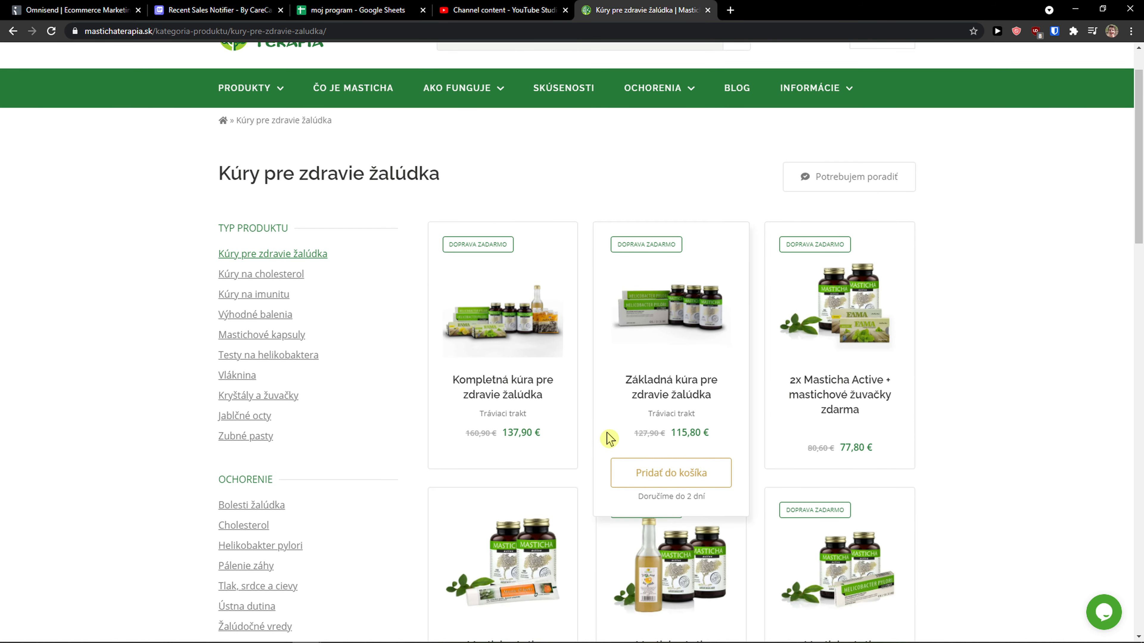
scroll(608, 438, "up", 1)
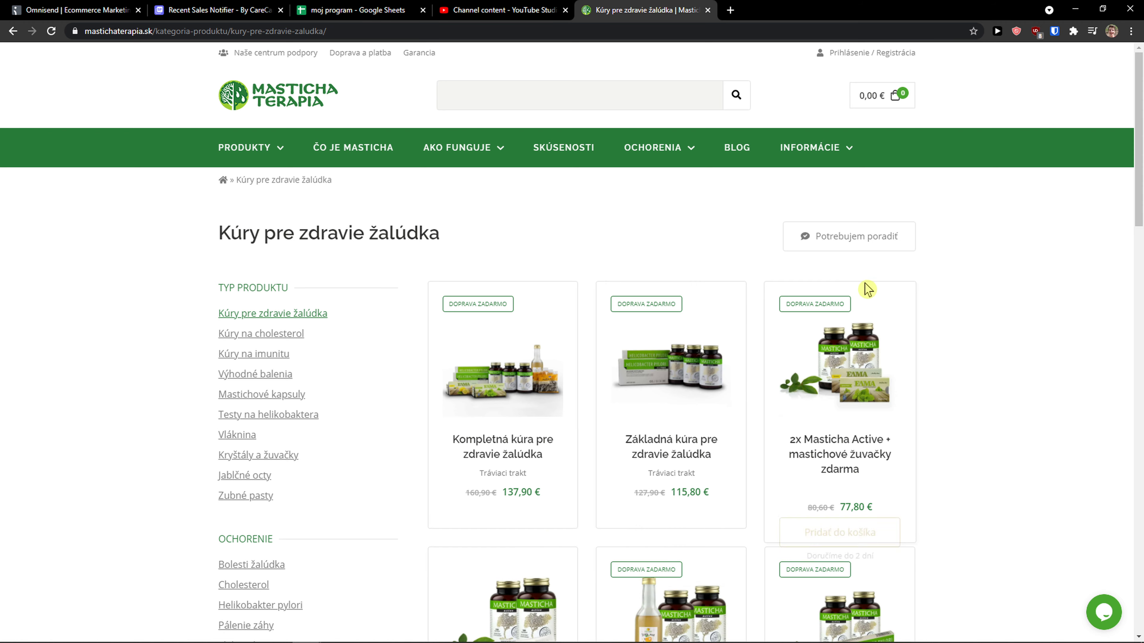
- Go back to the SalesPop app's sales notifications page to view the popup content and sample notifications
left_click(99, 10)
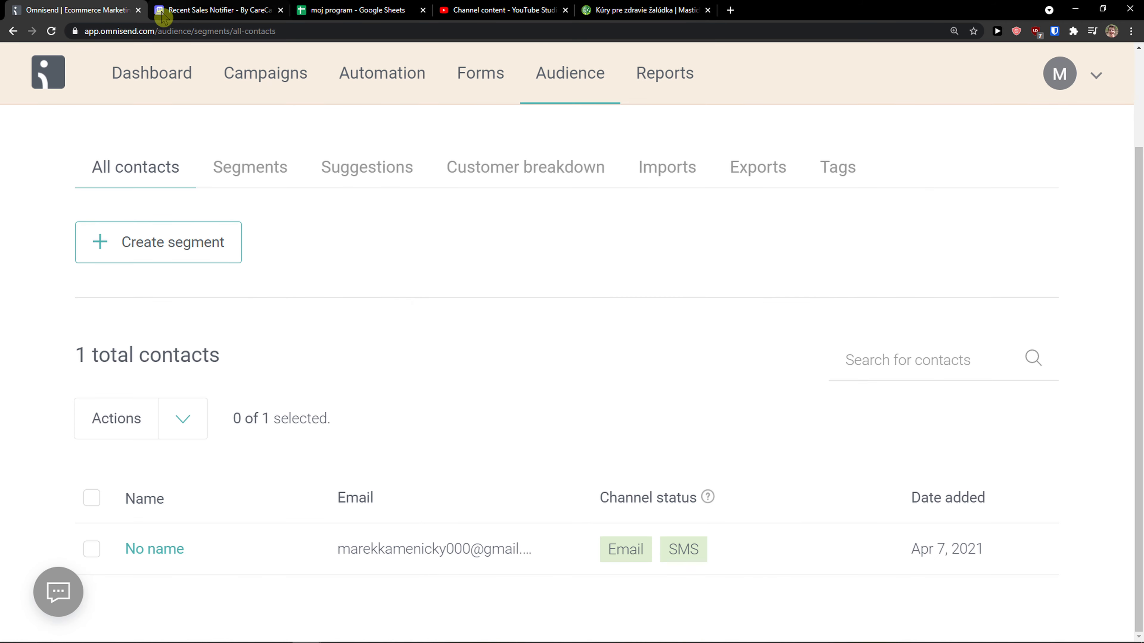
left_click(176, 17)
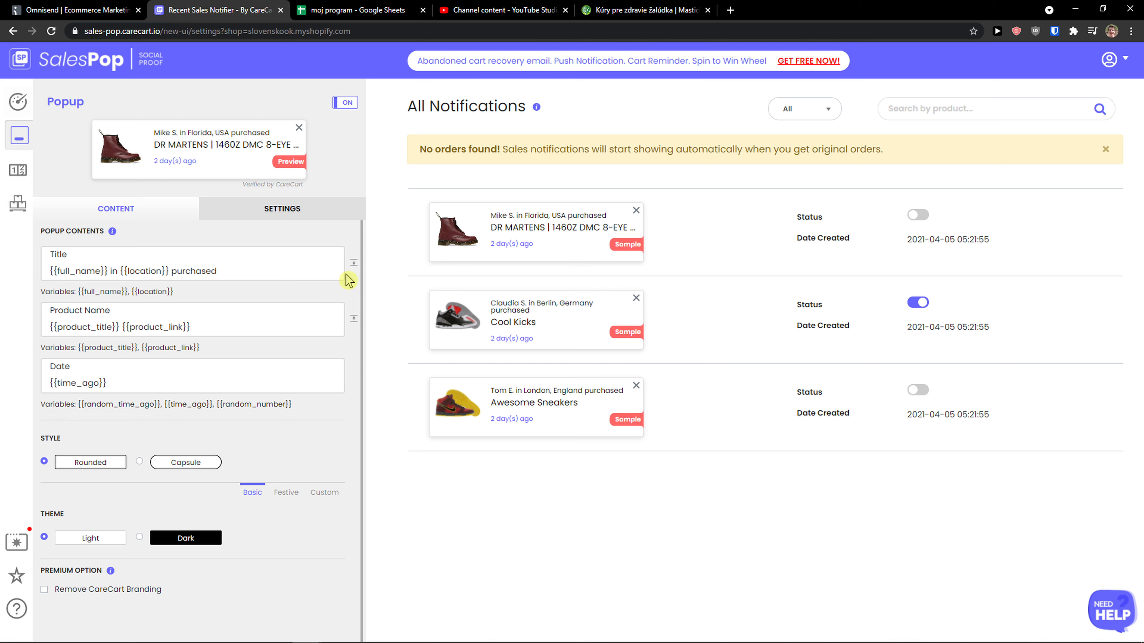